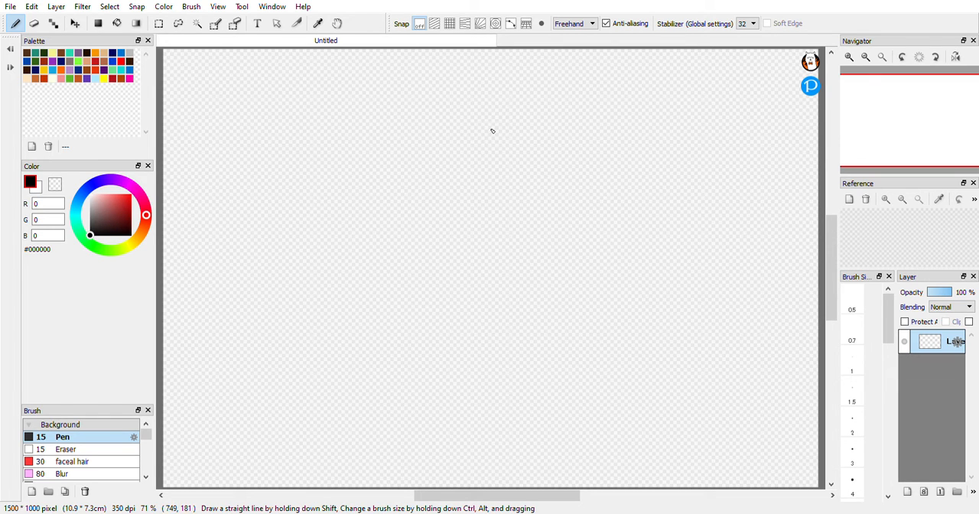
# Draw a closed, rounded head-like outline in black with the size 15 Pen at the middle of the canvas.
pyautogui.click(479, 104)
pyautogui.moveTo(481, 105)
pyautogui.mouseDown()
pyautogui.moveTo(435, 122)
pyautogui.moveTo(417, 154)
pyautogui.moveTo(417, 305)
pyautogui.moveTo(437, 336)
pyautogui.moveTo(538, 349)
pyautogui.mouseUp()
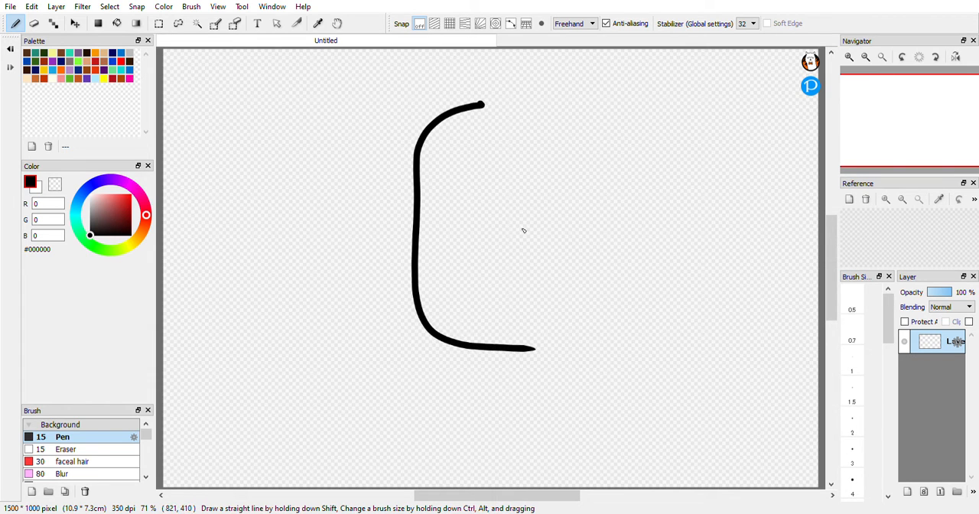
pyautogui.moveTo(482, 107)
pyautogui.mouseDown()
pyautogui.moveTo(589, 109)
pyautogui.moveTo(615, 134)
pyautogui.moveTo(620, 185)
pyautogui.moveTo(586, 310)
pyautogui.moveTo(565, 348)
pyautogui.moveTo(520, 352)
pyautogui.mouseUp()
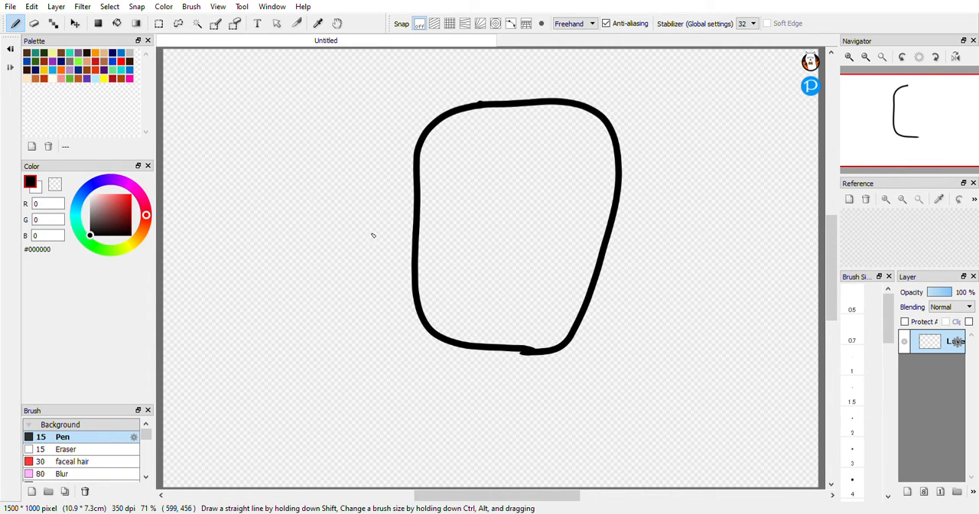
# Fill the inside of the outline with white and return to the brush with black as the drawing colour.
pyautogui.press('x')
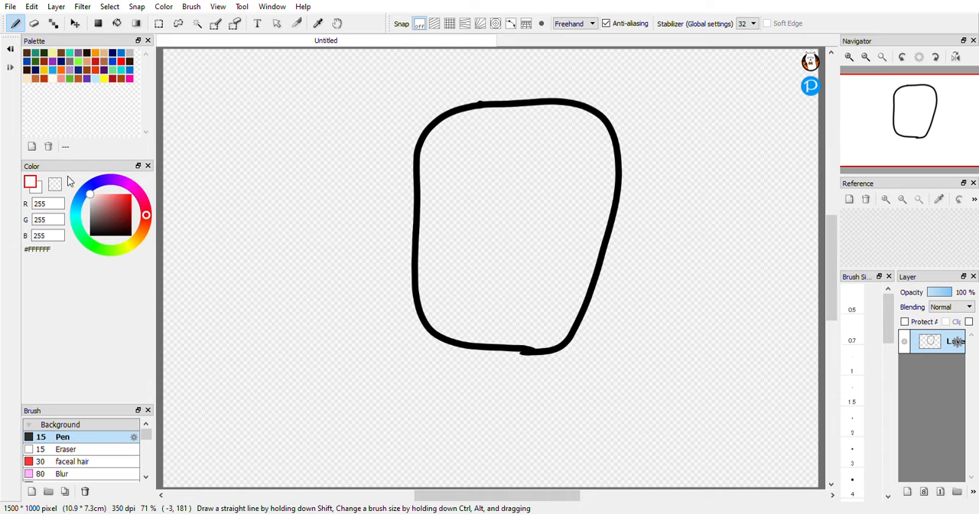
pyautogui.press('g')
pyautogui.click(542, 255)
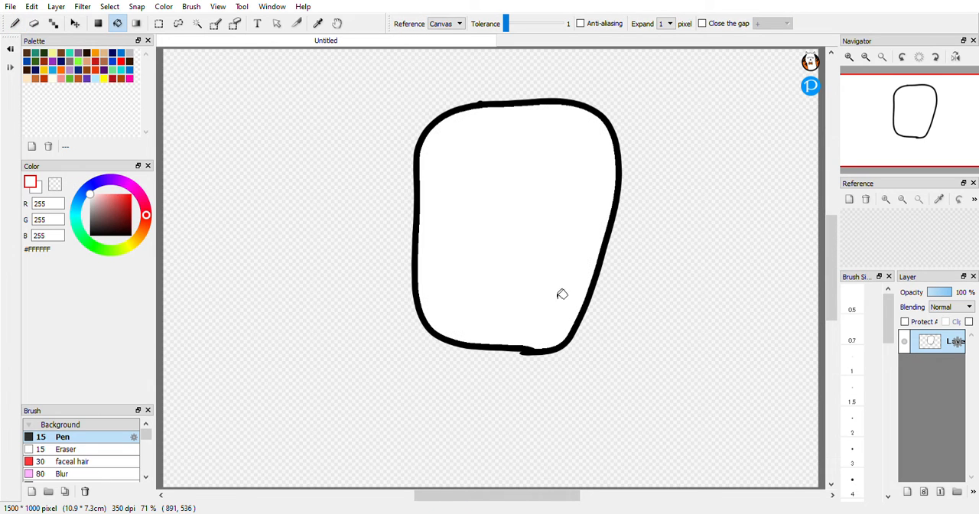
pyautogui.press('p')
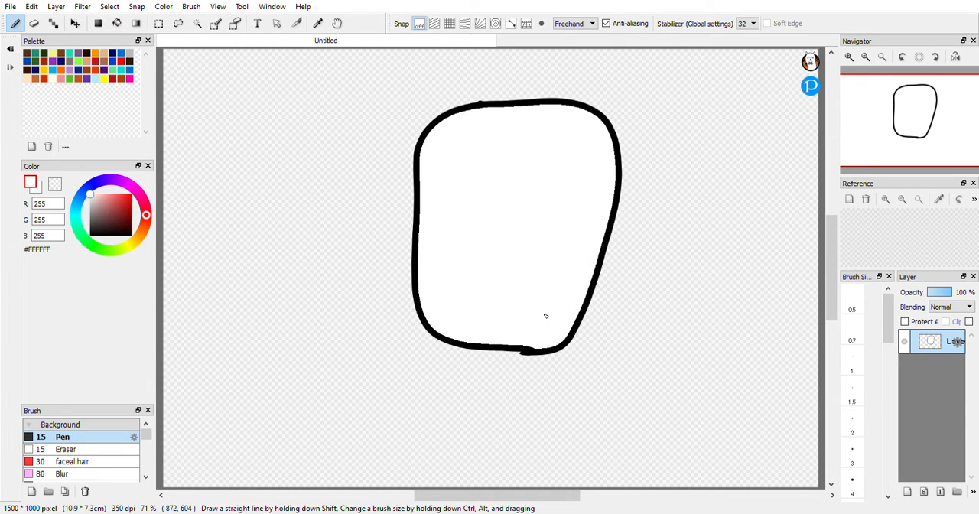
pyautogui.click(91, 234)
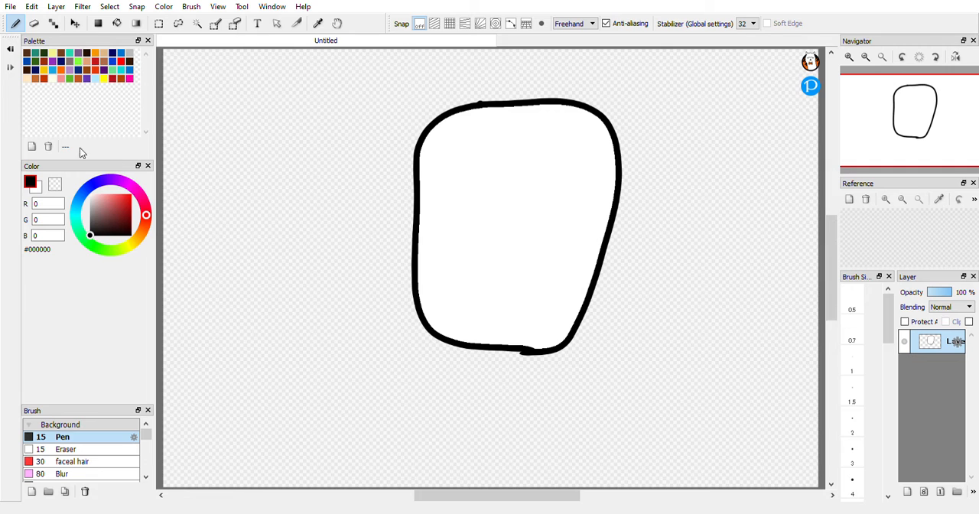
# Try filling the inside of the outlined shape with black, and undo that fill.
pyautogui.click(34, 23)
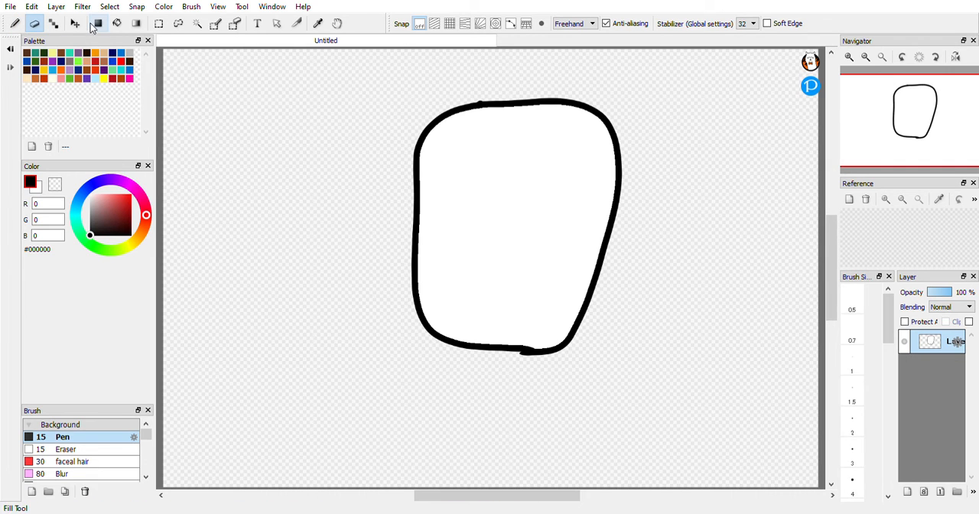
pyautogui.click(16, 26)
pyautogui.click(34, 28)
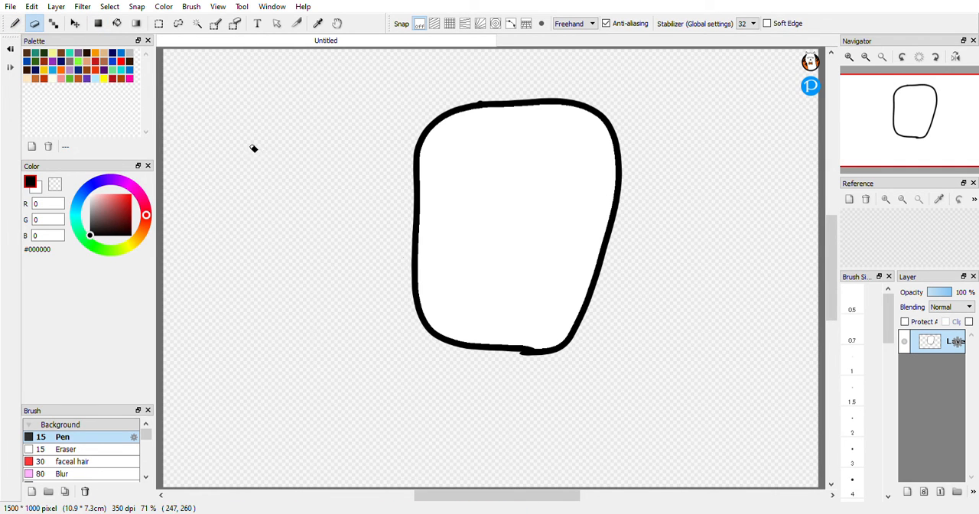
pyautogui.press('b')
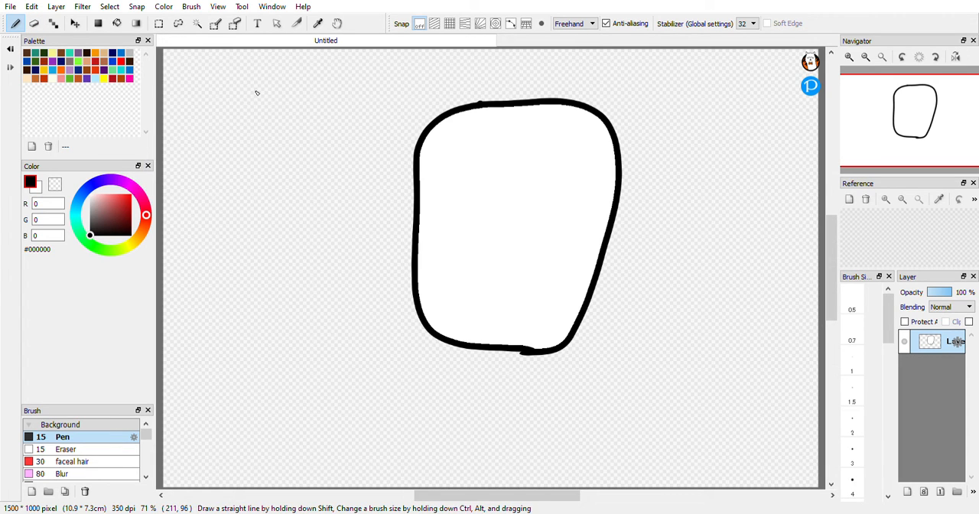
pyautogui.press('g')
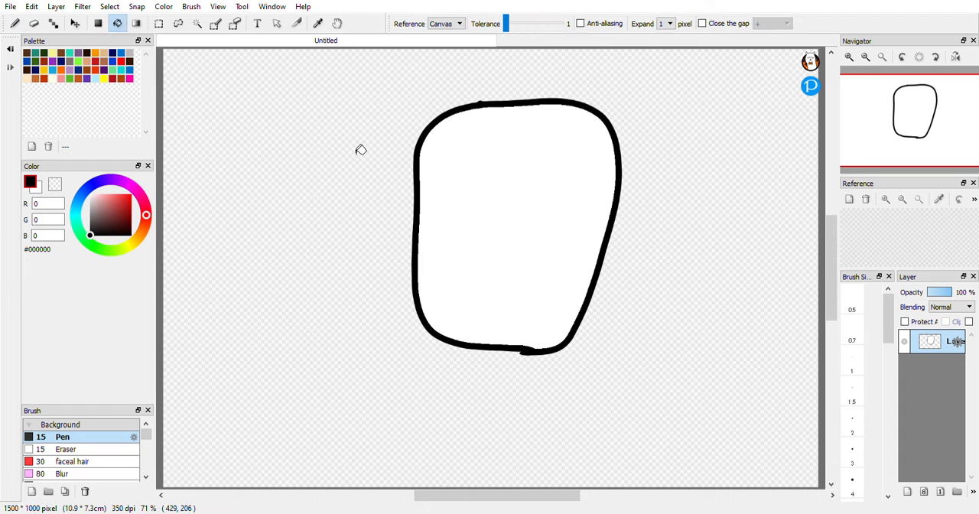
pyautogui.click(507, 214)
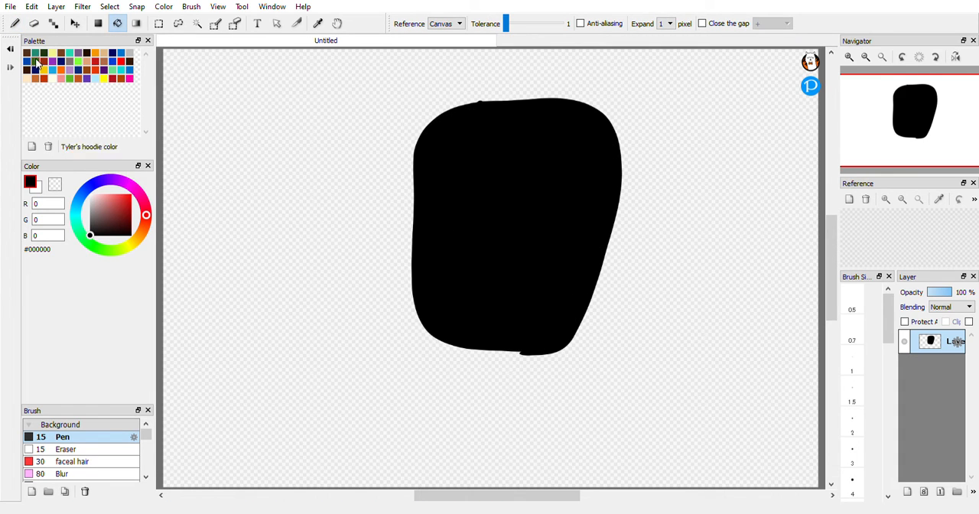
pyautogui.hotkey('ctrl', 'z')
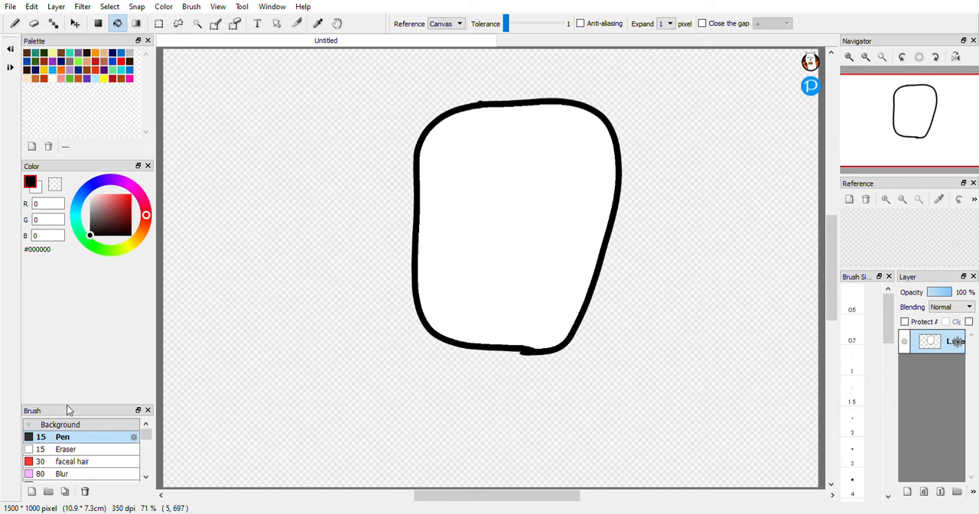
# Enlarge the brush list to show more brushes and draw a smaller black oval beside the white shape.
pyautogui.moveTo(76, 407)
pyautogui.mouseDown()
pyautogui.moveTo(99, 340)
pyautogui.moveTo(123, 102)
pyautogui.mouseUp()
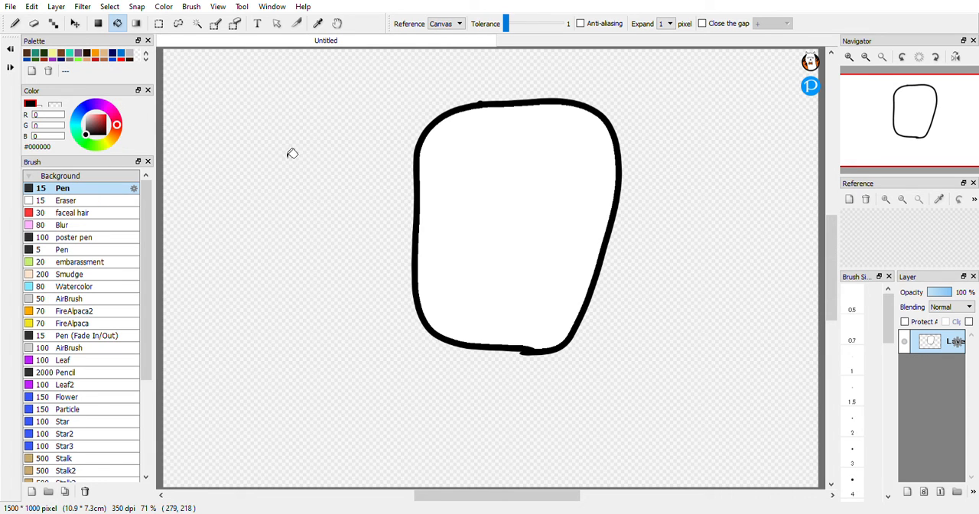
pyautogui.press('b')
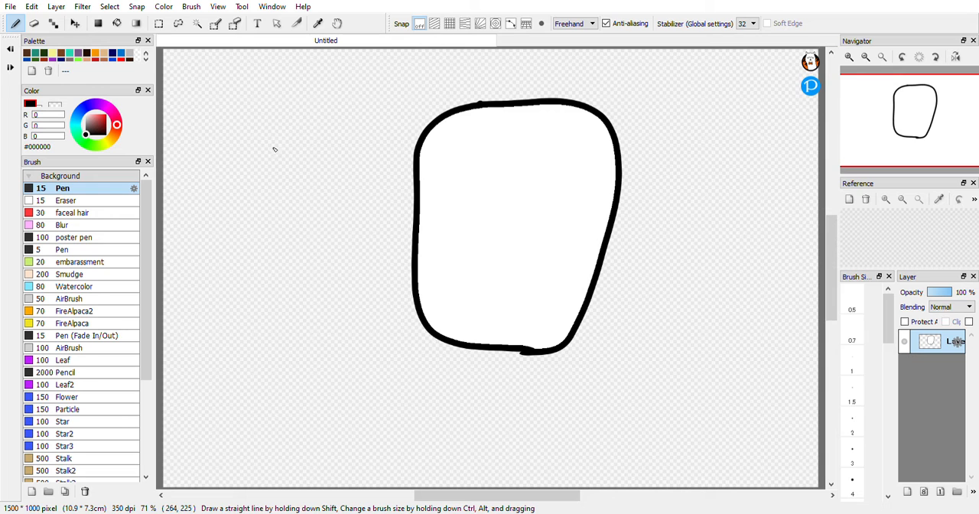
pyautogui.moveTo(286, 133)
pyautogui.mouseDown()
pyautogui.moveTo(237, 150)
pyautogui.moveTo(229, 192)
pyautogui.moveTo(240, 285)
pyautogui.moveTo(265, 311)
pyautogui.moveTo(309, 318)
pyautogui.moveTo(354, 287)
pyautogui.moveTo(354, 236)
pyautogui.moveTo(337, 160)
pyautogui.moveTo(280, 134)
pyautogui.mouseUp()
# Undo the small oval and the white fill, and redo both of them.
pyautogui.hotkey('ctrl', 'z')
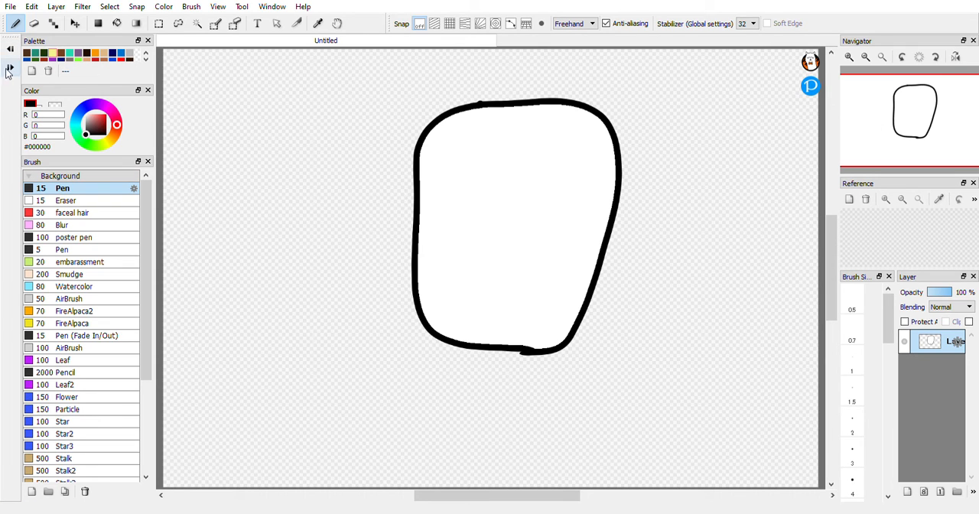
pyautogui.hotkey('ctrl', 'z')
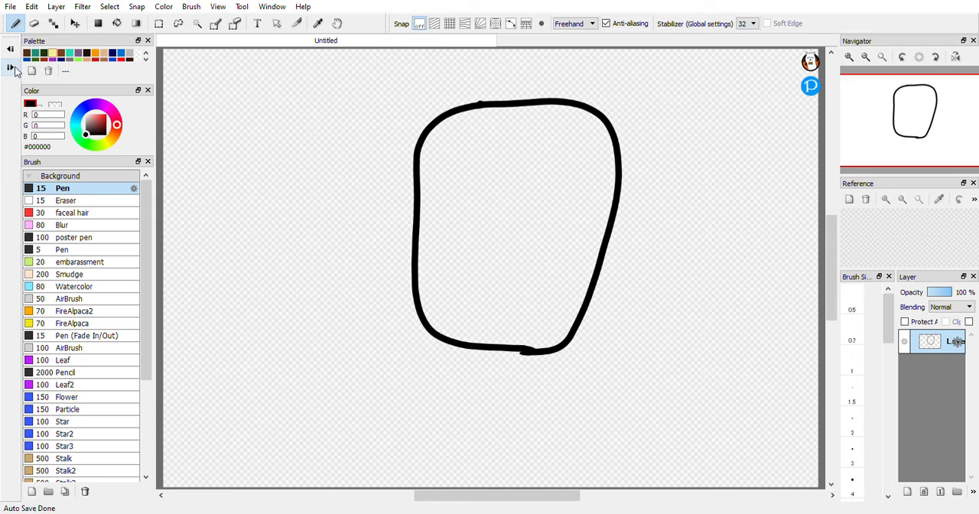
pyautogui.click(11, 68)
pyautogui.click(11, 68)
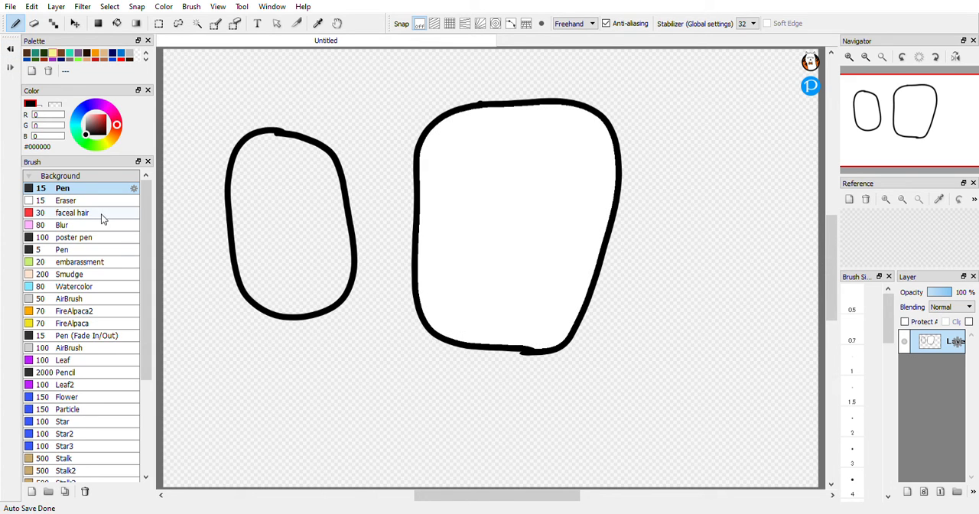
# Scribble thick black loops across the shapes with the size 100 poster pen and thin zigzags with the size 5 Pen.
pyautogui.click(112, 237)
pyautogui.moveTo(356, 81); pyautogui.dragTo(377, 111)
pyautogui.moveTo(400, 143)
pyautogui.mouseDown()
pyautogui.moveTo(530, 345)
pyautogui.moveTo(712, 367)
pyautogui.moveTo(661, 137)
pyautogui.moveTo(443, 351)
pyautogui.moveTo(405, 132)
pyautogui.moveTo(612, 339)
pyautogui.moveTo(680, 164)
pyautogui.moveTo(513, 283)
pyautogui.mouseUp()
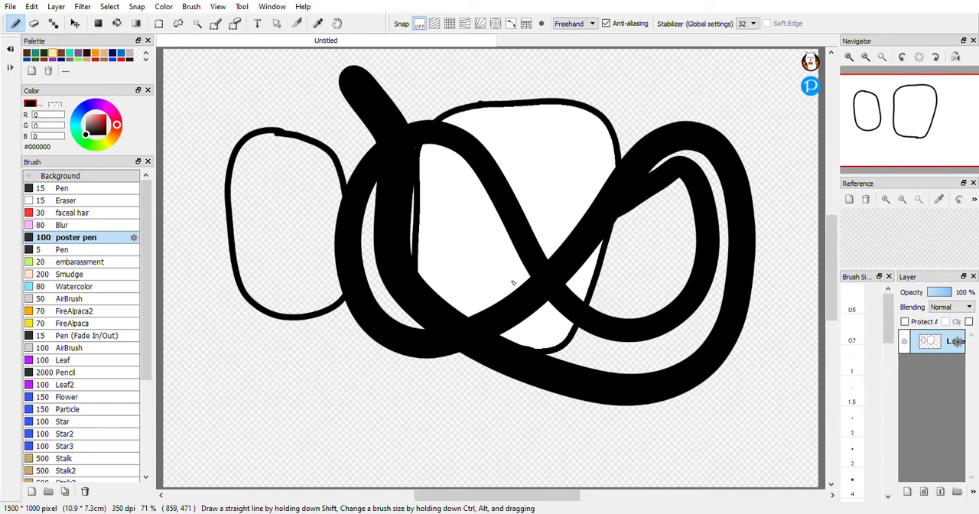
pyautogui.click(93, 250)
pyautogui.moveTo(272, 318)
pyautogui.mouseDown()
pyautogui.moveTo(252, 321)
pyautogui.moveTo(215, 260)
pyautogui.moveTo(209, 323)
pyautogui.mouseUp()
pyautogui.moveTo(197, 364)
pyautogui.mouseDown()
pyautogui.moveTo(181, 303)
pyautogui.moveTo(223, 317)
pyautogui.mouseUp()
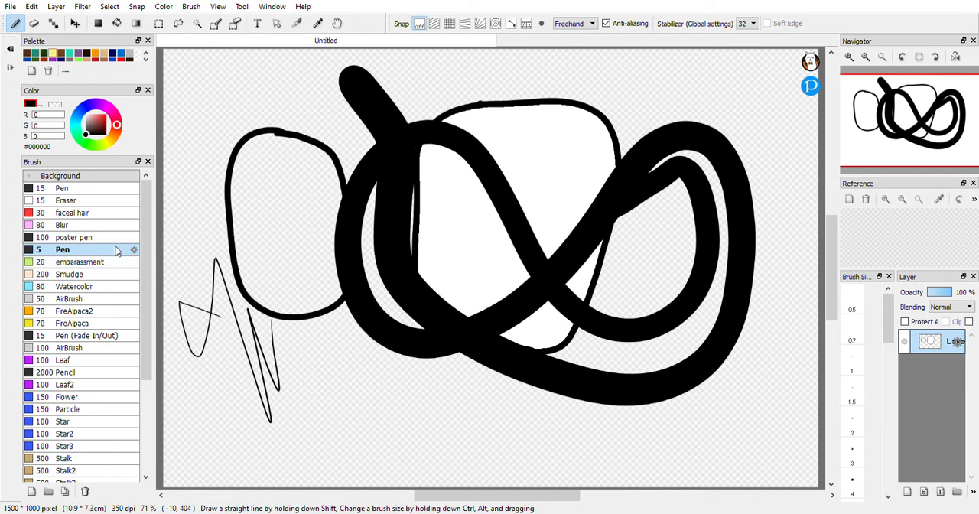
# Paint several short textured strokes on and around the small oval with the size 20 embarassment brush.
pyautogui.click(111, 262)
pyautogui.moveTo(221, 61); pyautogui.dragTo(247, 183)
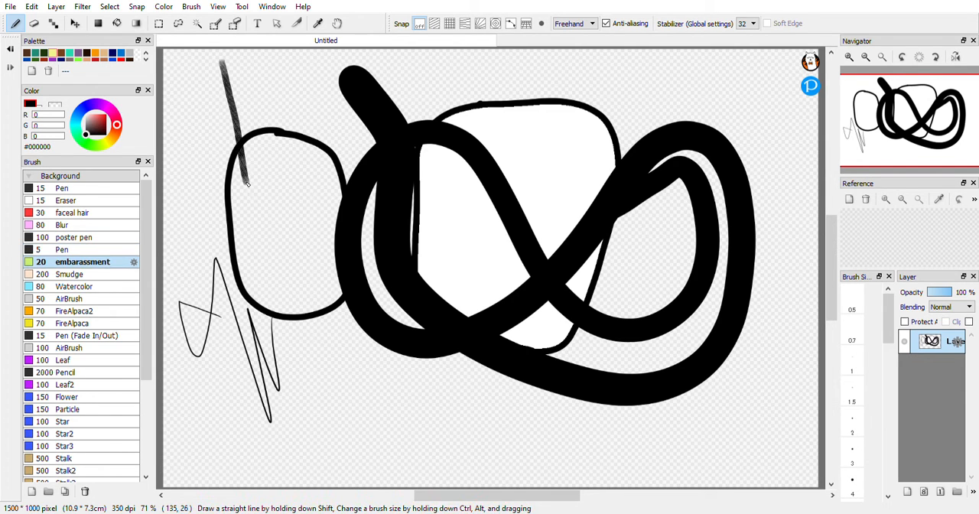
pyautogui.moveTo(203, 121); pyautogui.dragTo(229, 230)
pyautogui.moveTo(217, 275); pyautogui.dragTo(278, 312)
pyautogui.moveTo(264, 226); pyautogui.dragTo(279, 262)
pyautogui.moveTo(289, 213); pyautogui.dragTo(329, 301)
# Smear the black strokes and shapes together in long swirls with the size 200 Smudge brush.
pyautogui.click(98, 274)
pyautogui.moveTo(382, 237)
pyautogui.mouseDown()
pyautogui.moveTo(317, 237)
pyautogui.moveTo(431, 371)
pyautogui.moveTo(286, 158)
pyautogui.moveTo(313, 291)
pyautogui.mouseUp()
pyautogui.moveTo(451, 407)
pyautogui.mouseDown()
pyautogui.moveTo(463, 225)
pyautogui.moveTo(440, 152)
pyautogui.moveTo(746, 352)
pyautogui.moveTo(535, 397)
pyautogui.moveTo(368, 269)
pyautogui.moveTo(361, 81)
pyautogui.moveTo(302, 65)
pyautogui.moveTo(247, 172)
pyautogui.moveTo(359, 265)
pyautogui.moveTo(566, 263)
pyautogui.moveTo(674, 142)
pyautogui.moveTo(651, 61)
pyautogui.moveTo(510, 133)
pyautogui.moveTo(540, 291)
pyautogui.moveTo(355, 290)
pyautogui.moveTo(417, 89)
pyautogui.moveTo(578, 206)
pyautogui.moveTo(586, 461)
pyautogui.moveTo(388, 341)
pyautogui.moveTo(359, 115)
pyautogui.mouseUp()
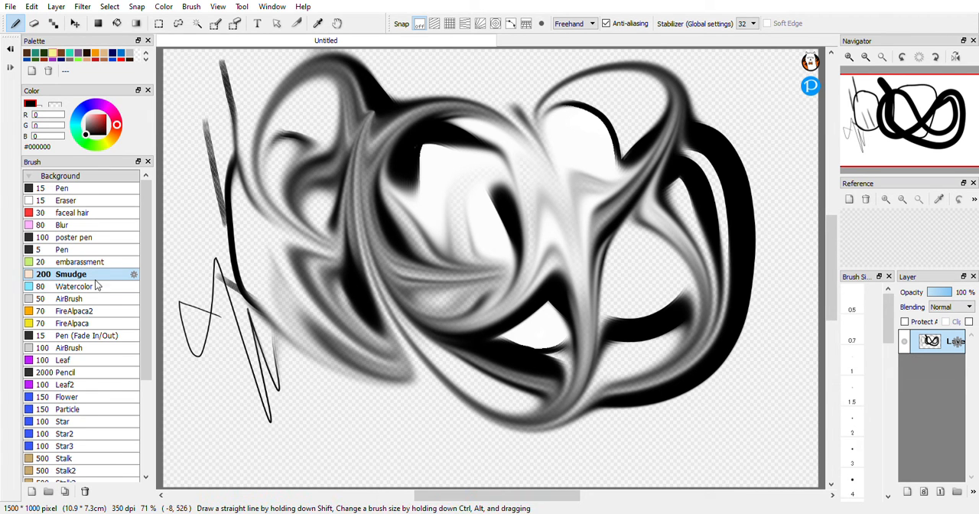
# Paint sweeping black strokes over the smeared drawing with the size 80 Watercolor and size 50 AirBrush brushes.
pyautogui.click(95, 287)
pyautogui.moveTo(264, 394)
pyautogui.mouseDown()
pyautogui.moveTo(386, 462)
pyautogui.moveTo(539, 401)
pyautogui.mouseUp()
pyautogui.moveTo(549, 346)
pyautogui.mouseDown()
pyautogui.moveTo(455, 353)
pyautogui.moveTo(322, 313)
pyautogui.moveTo(275, 160)
pyautogui.moveTo(485, 225)
pyautogui.moveTo(570, 153)
pyautogui.moveTo(382, 234)
pyautogui.moveTo(206, 133)
pyautogui.moveTo(548, 338)
pyautogui.moveTo(585, 191)
pyautogui.moveTo(444, 172)
pyautogui.mouseUp()
pyautogui.click(76, 299)
pyautogui.moveTo(426, 337)
pyautogui.mouseDown()
pyautogui.moveTo(497, 229)
pyautogui.moveTo(336, 184)
pyautogui.moveTo(589, 230)
pyautogui.moveTo(253, 400)
pyautogui.moveTo(459, 214)
pyautogui.moveTo(515, 92)
pyautogui.moveTo(312, 395)
pyautogui.moveTo(393, 309)
pyautogui.moveTo(344, 279)
pyautogui.moveTo(260, 285)
pyautogui.mouseUp()
# Stamp looping trails of alpacas across the drawing with the size 70 FireAlpaca2 and FireAlpaca brushes.
pyautogui.click(76, 311)
pyautogui.moveTo(355, 360)
pyautogui.mouseDown()
pyautogui.moveTo(385, 377)
pyautogui.moveTo(509, 391)
pyautogui.moveTo(593, 363)
pyautogui.moveTo(587, 233)
pyautogui.mouseUp()
pyautogui.moveTo(384, 196)
pyautogui.mouseDown()
pyautogui.moveTo(200, 163)
pyautogui.moveTo(282, 114)
pyautogui.moveTo(579, 216)
pyautogui.moveTo(619, 122)
pyautogui.moveTo(535, 92)
pyautogui.mouseUp()
pyautogui.moveTo(524, 141)
pyautogui.mouseDown()
pyautogui.moveTo(457, 358)
pyautogui.moveTo(430, 260)
pyautogui.moveTo(621, 361)
pyautogui.mouseUp()
pyautogui.click(120, 323)
pyautogui.moveTo(342, 257)
pyautogui.mouseDown()
pyautogui.moveTo(364, 294)
pyautogui.moveTo(585, 376)
pyautogui.moveTo(634, 244)
pyautogui.moveTo(401, 253)
pyautogui.moveTo(279, 170)
pyautogui.moveTo(482, 211)
pyautogui.moveTo(635, 137)
pyautogui.moveTo(640, 197)
pyautogui.mouseUp()
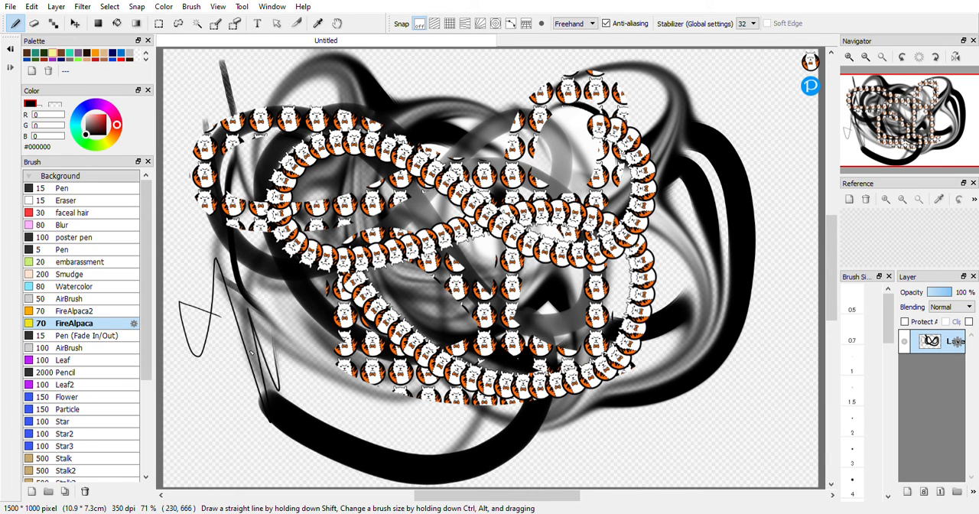
# Add tapered black lines near the canvas edges with the size 15 Pen (Fade In/Out) and soft strokes with the size 100 AirBrush.
pyautogui.click(84, 335)
pyautogui.moveTo(399, 451)
pyautogui.mouseDown()
pyautogui.moveTo(547, 451)
pyautogui.moveTo(641, 464)
pyautogui.moveTo(673, 480)
pyautogui.moveTo(651, 480)
pyautogui.moveTo(648, 462)
pyautogui.moveTo(820, 469)
pyautogui.mouseUp()
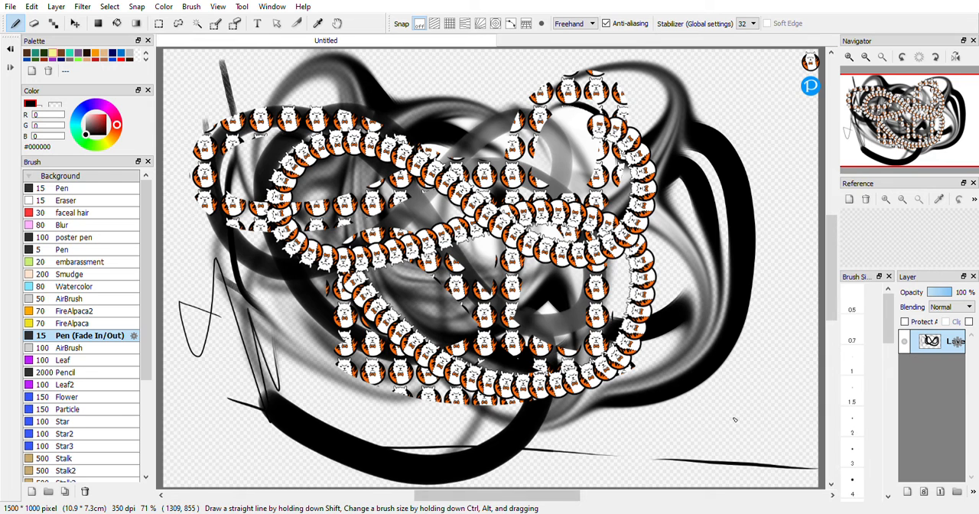
pyautogui.moveTo(767, 177); pyautogui.dragTo(768, 181)
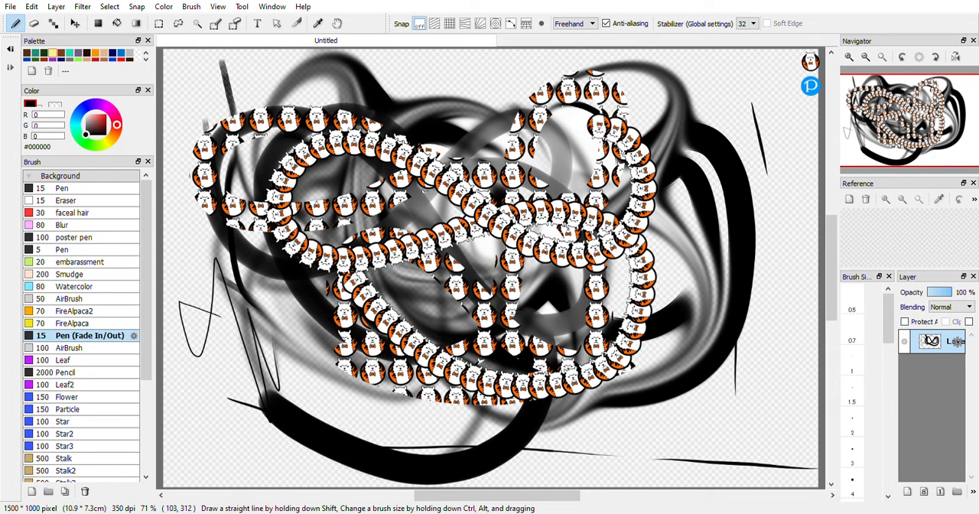
pyautogui.click(108, 352)
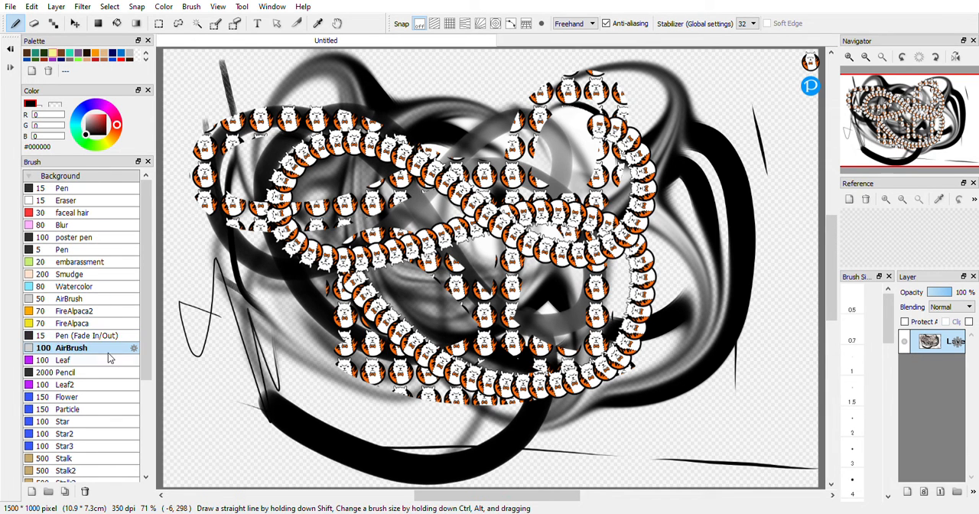
pyautogui.moveTo(253, 310)
pyautogui.mouseDown()
pyautogui.moveTo(309, 409)
pyautogui.moveTo(373, 323)
pyautogui.moveTo(260, 284)
pyautogui.mouseUp()
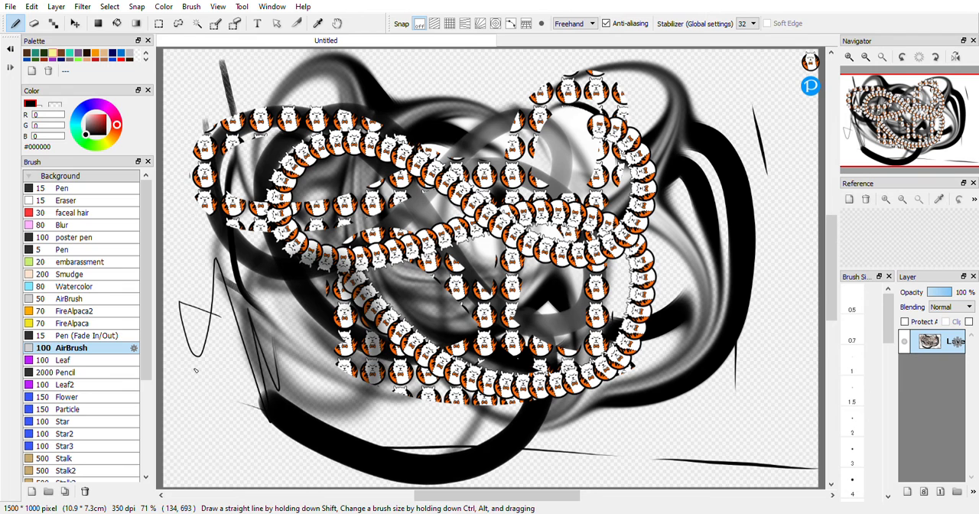
# Scatter black leaves over the drawing in long strokes with the size 100 Leaf brush.
pyautogui.click(81, 360)
pyautogui.click(197, 390)
pyautogui.moveTo(256, 430)
pyautogui.mouseDown()
pyautogui.moveTo(394, 432)
pyautogui.moveTo(490, 298)
pyautogui.moveTo(306, 76)
pyautogui.mouseUp()
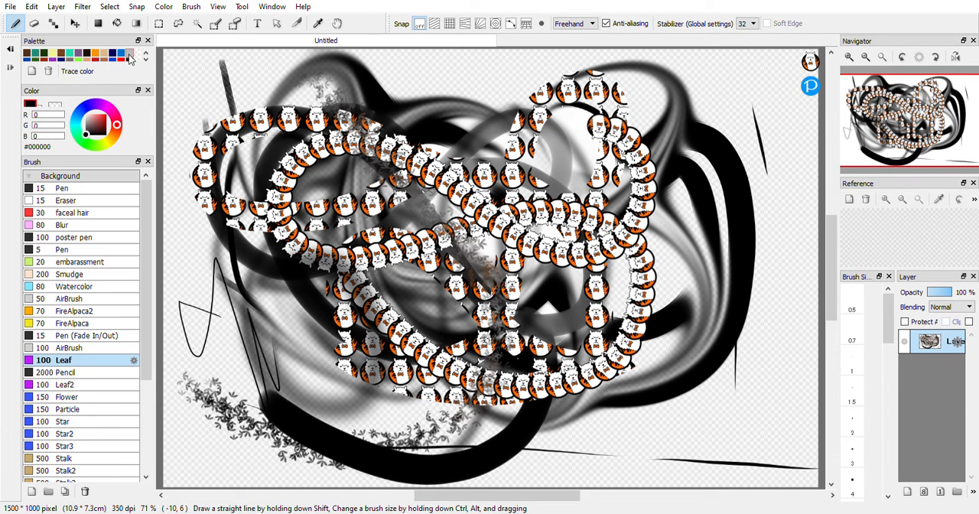
pyautogui.moveTo(213, 299)
pyautogui.mouseDown()
pyautogui.moveTo(338, 336)
pyautogui.moveTo(363, 363)
pyautogui.moveTo(651, 297)
pyautogui.moveTo(576, 110)
pyautogui.moveTo(421, 126)
pyautogui.moveTo(495, 95)
pyautogui.moveTo(175, 117)
pyautogui.moveTo(136, 69)
pyautogui.mouseUp()
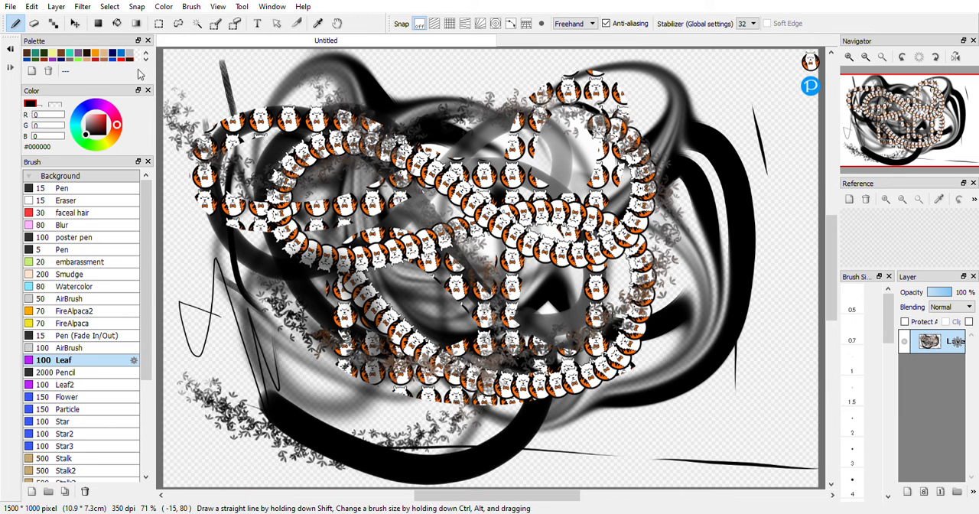
# Set the colour to the palette's green #5EB72C and paint long trails of green leaves over the drawing.
pyautogui.click(146, 59)
pyautogui.click(146, 59)
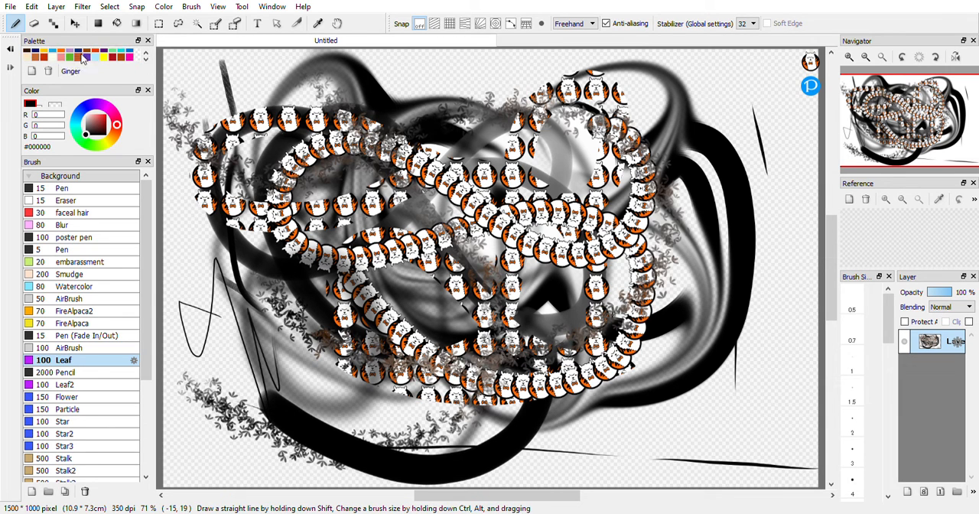
pyautogui.click(71, 57)
pyautogui.moveTo(302, 226)
pyautogui.mouseDown()
pyautogui.moveTo(489, 321)
pyautogui.moveTo(665, 176)
pyautogui.mouseUp()
pyautogui.moveTo(605, 165)
pyautogui.mouseDown()
pyautogui.moveTo(394, 359)
pyautogui.moveTo(197, 279)
pyautogui.moveTo(436, 114)
pyautogui.moveTo(638, 172)
pyautogui.mouseUp()
pyautogui.moveTo(718, 157)
pyautogui.mouseDown()
pyautogui.moveTo(635, 71)
pyautogui.moveTo(313, 111)
pyautogui.moveTo(230, 329)
pyautogui.moveTo(665, 440)
pyautogui.mouseUp()
# Cover the whole canvas with repeated translucent green layers using the size 2000 Pencil brush.
pyautogui.click(81, 375)
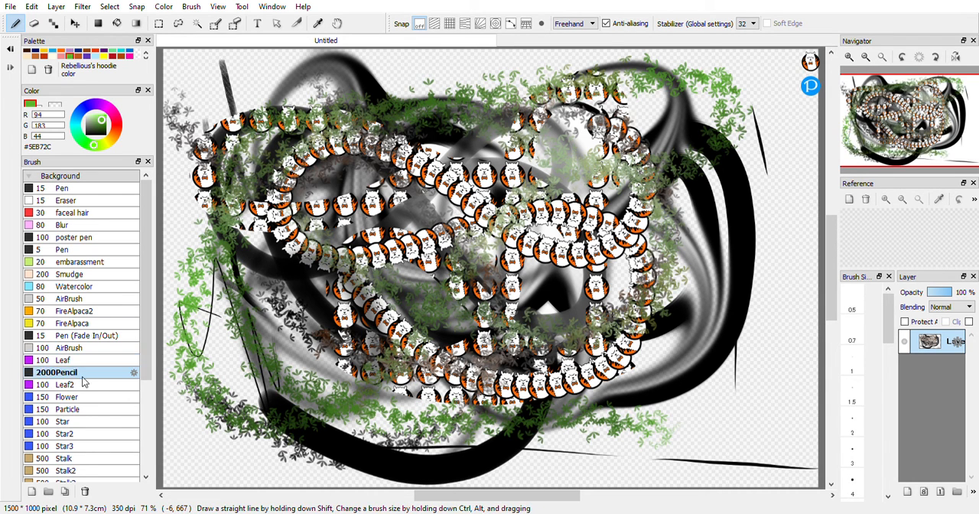
pyautogui.moveTo(241, 352)
pyautogui.mouseDown()
pyautogui.moveTo(463, 391)
pyautogui.moveTo(600, 379)
pyautogui.moveTo(658, 253)
pyautogui.moveTo(550, 191)
pyautogui.moveTo(397, 230)
pyautogui.moveTo(281, 308)
pyautogui.mouseUp()
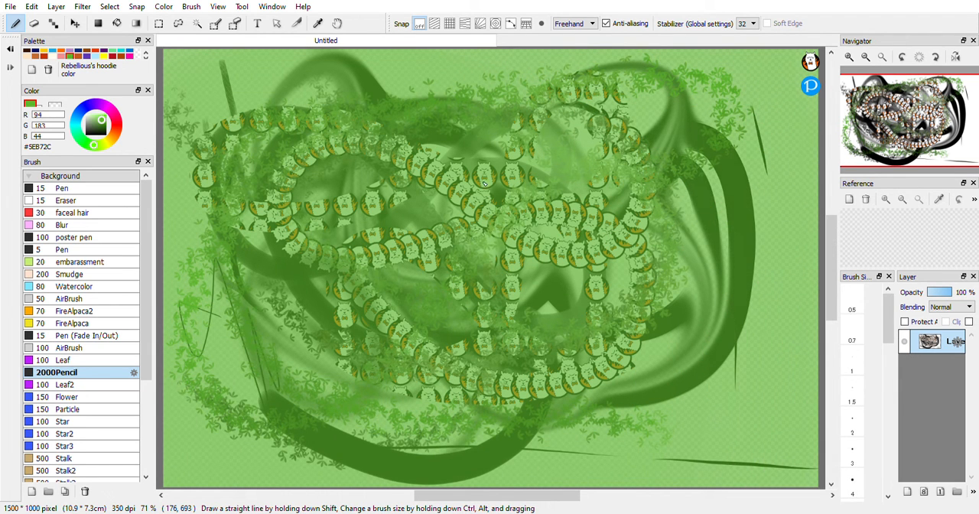
pyautogui.moveTo(427, 255); pyautogui.dragTo(312, 351)
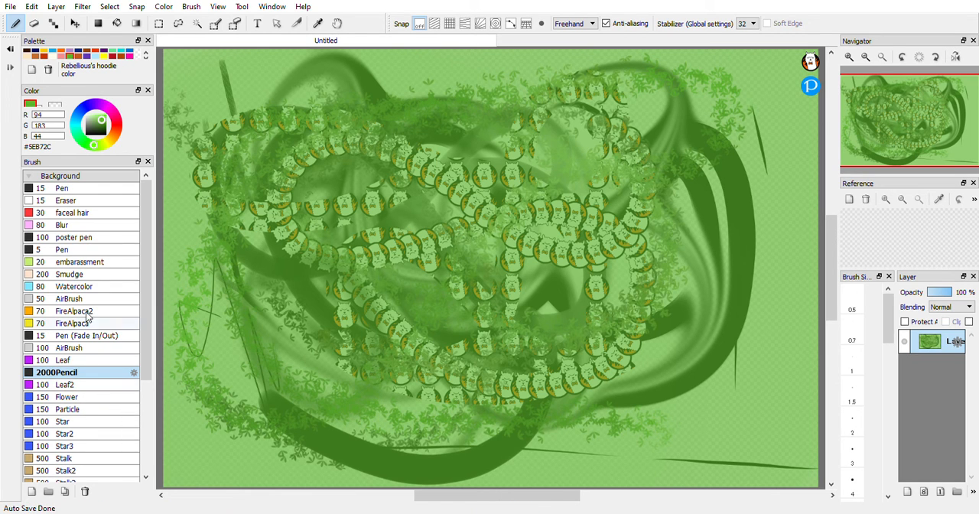
pyautogui.moveTo(309, 241)
pyautogui.mouseDown()
pyautogui.moveTo(383, 306)
pyautogui.moveTo(581, 298)
pyautogui.moveTo(821, 253)
pyautogui.mouseUp()
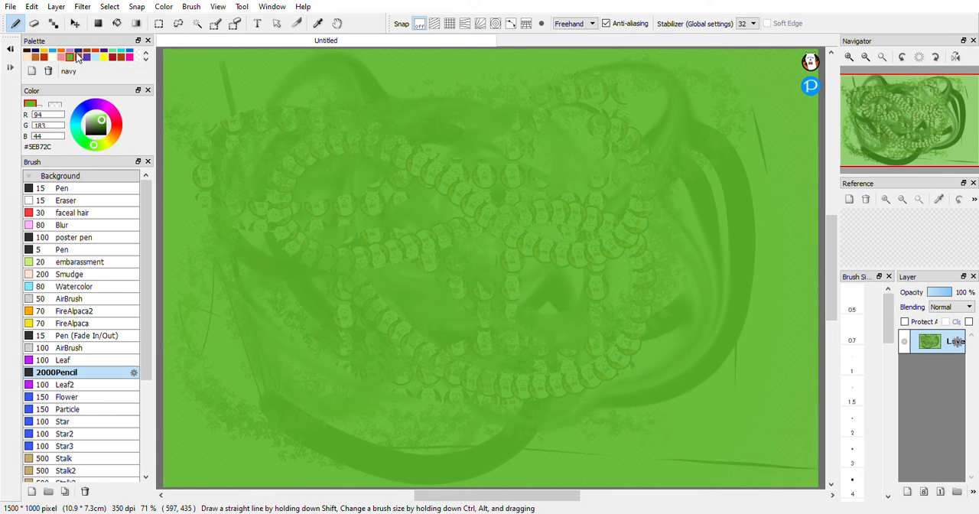
# Scatter leaves across the canvas with the size 100 Leaf2 brush in the palette's purple #795A86.
pyautogui.click(145, 53)
pyautogui.click(146, 53)
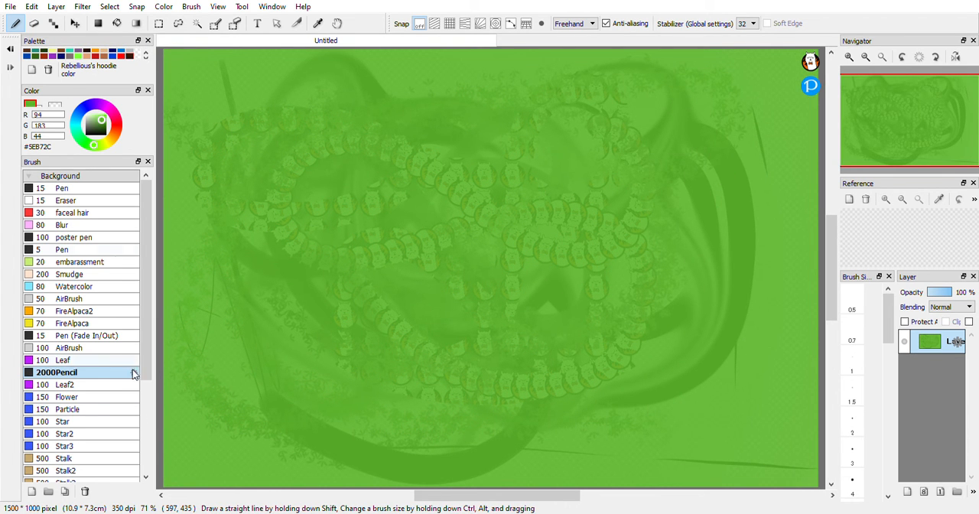
pyautogui.click(99, 385)
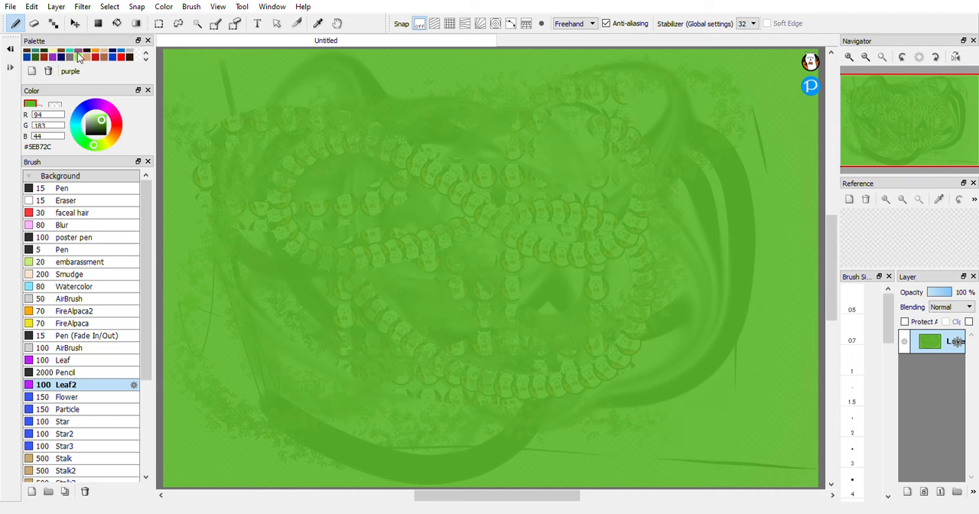
pyautogui.click(78, 56)
pyautogui.moveTo(337, 191)
pyautogui.mouseDown()
pyautogui.moveTo(490, 298)
pyautogui.moveTo(654, 176)
pyautogui.moveTo(232, 322)
pyautogui.moveTo(145, 214)
pyautogui.moveTo(337, 130)
pyautogui.moveTo(765, 305)
pyautogui.moveTo(483, 297)
pyautogui.moveTo(298, 459)
pyautogui.moveTo(489, 222)
pyautogui.moveTo(761, 206)
pyautogui.moveTo(545, 417)
pyautogui.moveTo(306, 364)
pyautogui.mouseUp()
# Scatter flowers and dots over the canvas in the palette's red #FF0000 with the size 150 Flower and Particle brushes.
pyautogui.click(82, 399)
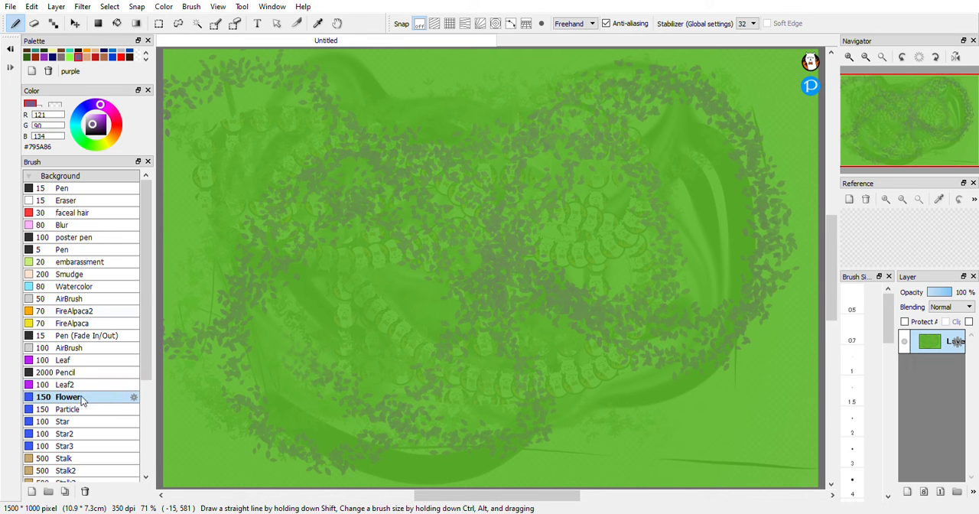
pyautogui.click(120, 56)
pyautogui.moveTo(256, 207)
pyautogui.mouseDown()
pyautogui.moveTo(344, 253)
pyautogui.moveTo(694, 230)
pyautogui.mouseUp()
pyautogui.moveTo(690, 149)
pyautogui.mouseDown()
pyautogui.moveTo(530, 145)
pyautogui.moveTo(350, 220)
pyautogui.moveTo(220, 198)
pyautogui.moveTo(290, 78)
pyautogui.moveTo(669, 368)
pyautogui.moveTo(759, 204)
pyautogui.moveTo(674, 127)
pyautogui.mouseUp()
pyautogui.click(101, 410)
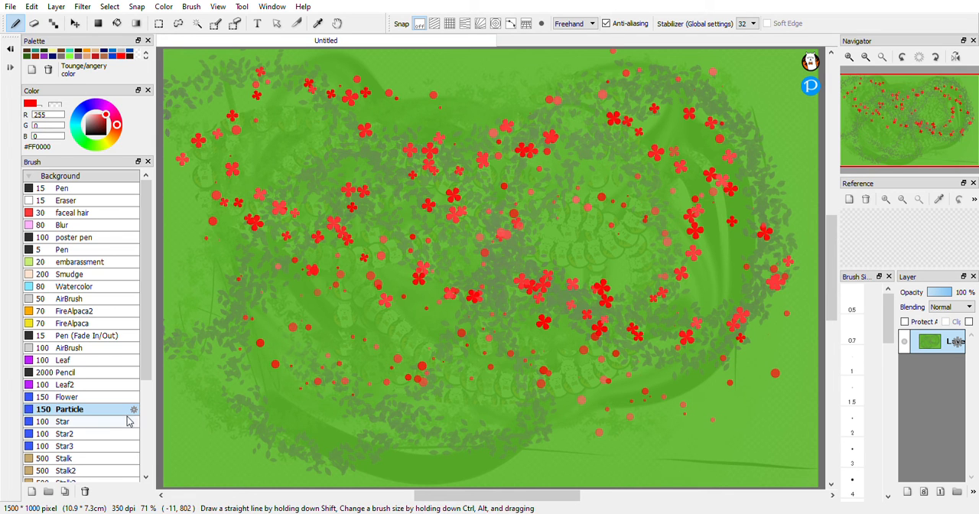
# Scatter small red stars over the drawing with the size 100 Star, Star2 and Star3 brushes.
pyautogui.click(112, 423)
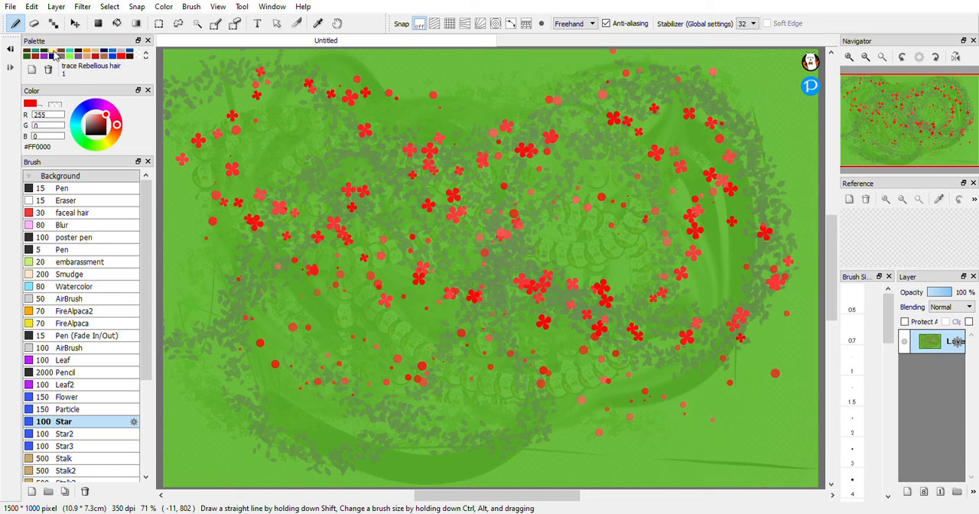
pyautogui.moveTo(313, 185)
pyautogui.mouseDown()
pyautogui.moveTo(444, 316)
pyautogui.moveTo(375, 306)
pyautogui.mouseUp()
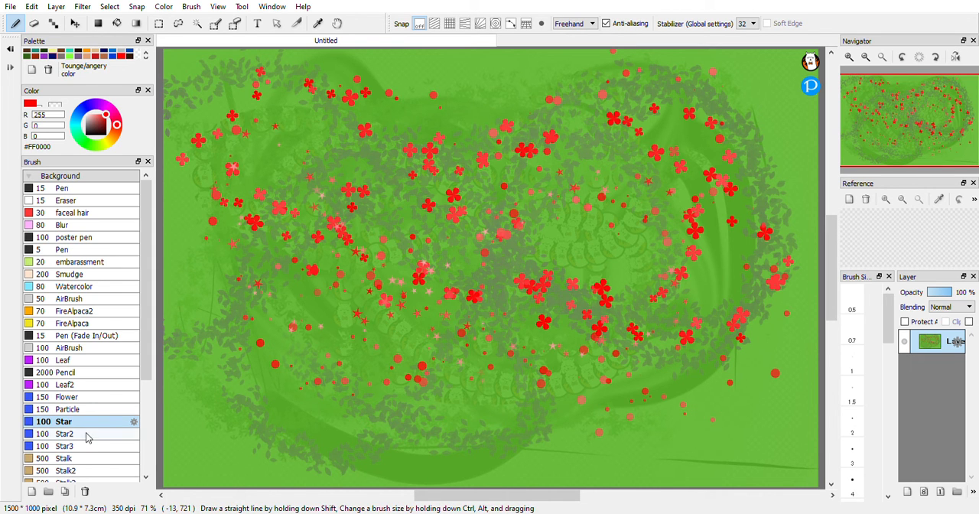
pyautogui.click(86, 434)
pyautogui.click(372, 130)
pyautogui.click(114, 446)
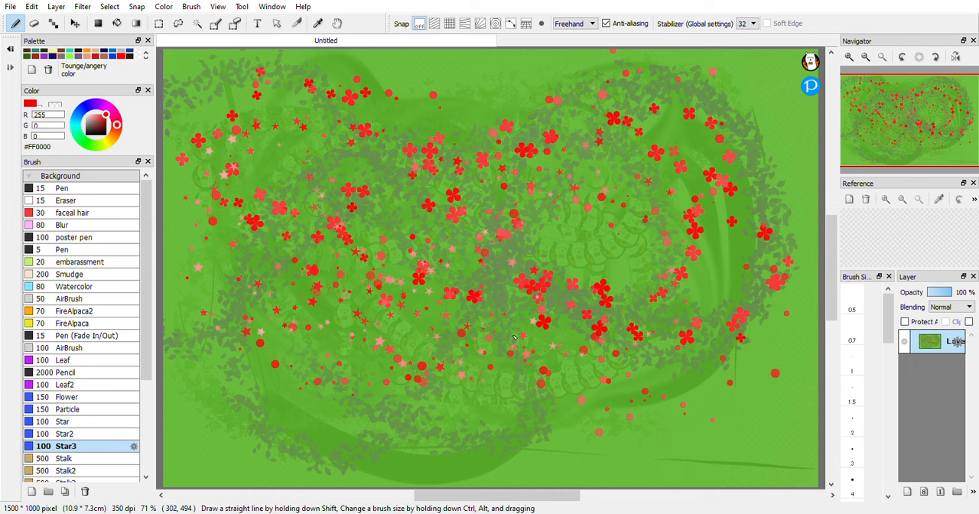
# Paint long red leafy stalks across the whole canvas with the size 500 Stalk brush.
pyautogui.click(96, 458)
pyautogui.moveTo(234, 361)
pyautogui.mouseDown()
pyautogui.moveTo(237, 382)
pyautogui.moveTo(469, 430)
pyautogui.moveTo(604, 359)
pyautogui.moveTo(692, 161)
pyautogui.moveTo(505, 88)
pyautogui.moveTo(229, 217)
pyautogui.moveTo(260, 344)
pyautogui.moveTo(497, 283)
pyautogui.moveTo(397, 130)
pyautogui.moveTo(581, 337)
pyautogui.mouseUp()
pyautogui.moveTo(723, 240)
pyautogui.mouseDown()
pyautogui.moveTo(824, 440)
pyautogui.moveTo(551, 379)
pyautogui.moveTo(189, 77)
pyautogui.moveTo(391, 29)
pyautogui.moveTo(588, 153)
pyautogui.moveTo(580, 357)
pyautogui.moveTo(343, 432)
pyautogui.moveTo(190, 260)
pyautogui.moveTo(540, 280)
pyautogui.moveTo(699, 330)
pyautogui.moveTo(797, 143)
pyautogui.moveTo(636, 45)
pyautogui.moveTo(522, 179)
pyautogui.moveTo(439, 374)
pyautogui.moveTo(245, 355)
pyautogui.mouseUp()
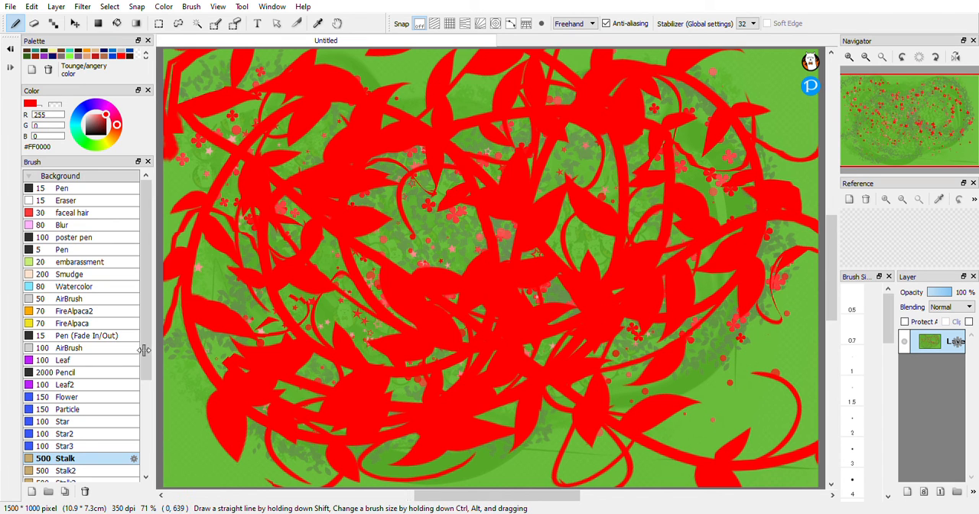
# Paint large ivy-leaf vines across the canvas with the size 500 Stalk2 brush in the palette's bright green #84FF3D.
pyautogui.click(82, 475)
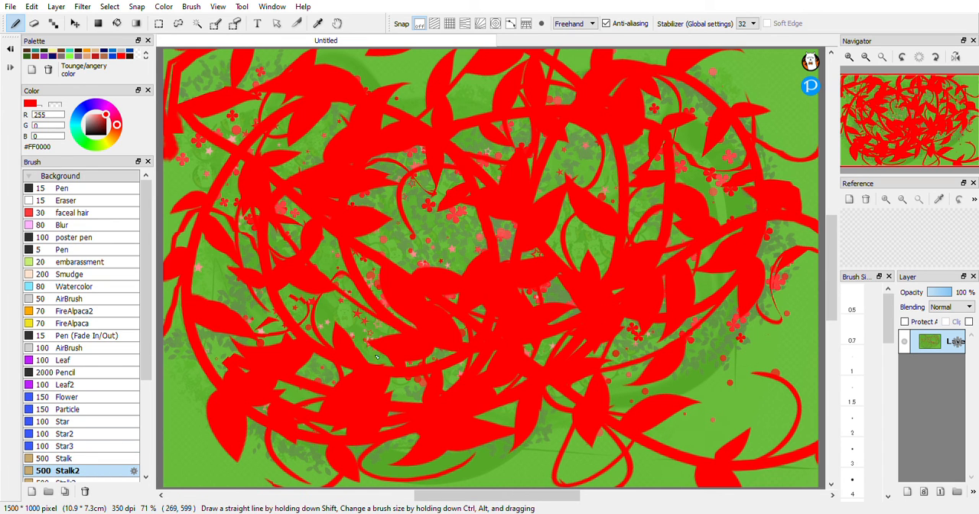
pyautogui.moveTo(344, 325); pyautogui.dragTo(413, 344)
pyautogui.click(69, 53)
pyautogui.moveTo(357, 333)
pyautogui.mouseDown()
pyautogui.moveTo(658, 306)
pyautogui.moveTo(765, 199)
pyautogui.moveTo(550, 76)
pyautogui.moveTo(459, 153)
pyautogui.mouseUp()
pyautogui.moveTo(149, 255); pyautogui.dragTo(860, 379)
# Add broad bright green leaf stalks over the drawing with the size 500 Stalk3 brush.
pyautogui.scroll(-3, 107, 451)
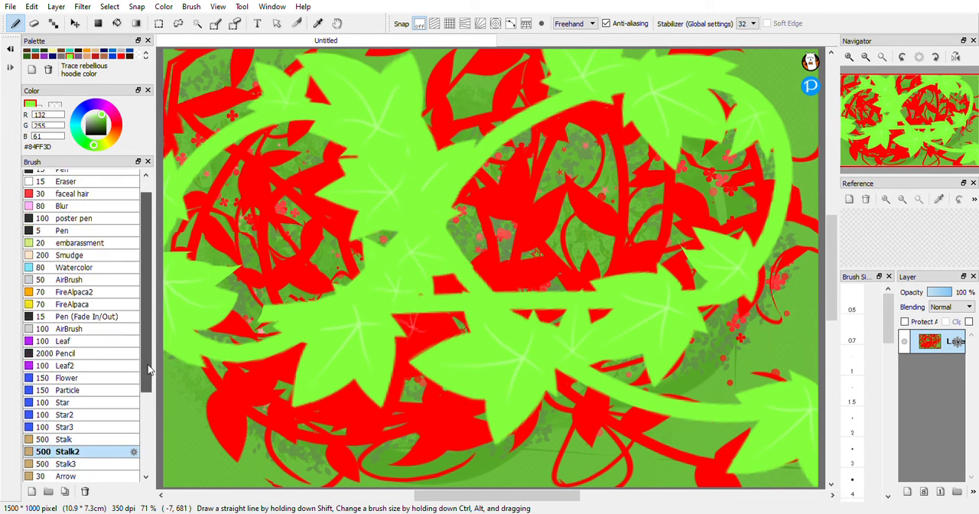
pyautogui.click(119, 424)
pyautogui.moveTo(249, 330)
pyautogui.mouseDown()
pyautogui.moveTo(513, 451)
pyautogui.moveTo(761, 150)
pyautogui.mouseUp()
pyautogui.moveTo(608, 47); pyautogui.dragTo(474, 100)
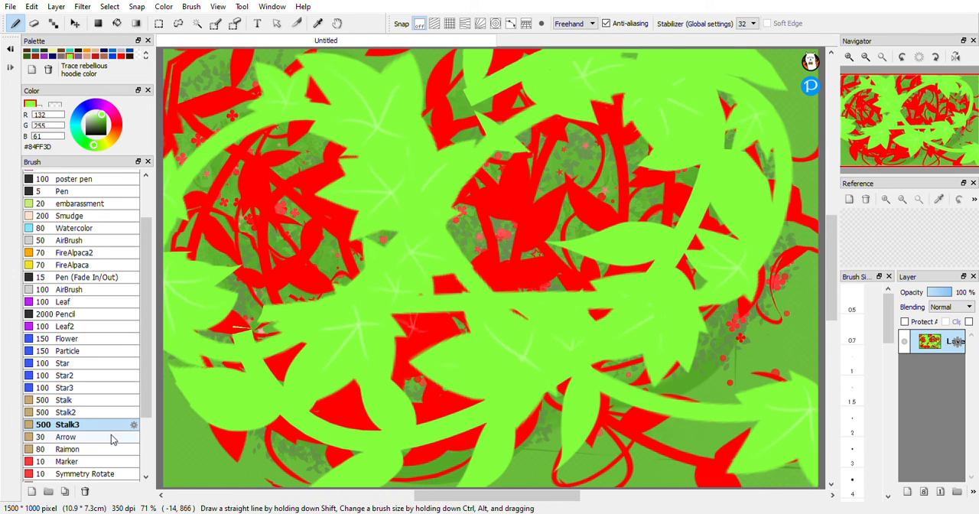
# Draw bright green arrow trails across the drawing with the size 30 Arrow brush, and look through the remaining brushes.
pyautogui.click(115, 437)
pyautogui.moveTo(355, 338)
pyautogui.mouseDown()
pyautogui.moveTo(564, 304)
pyautogui.moveTo(687, 227)
pyautogui.mouseUp()
pyautogui.moveTo(528, 92)
pyautogui.mouseDown()
pyautogui.moveTo(573, 287)
pyautogui.moveTo(642, 409)
pyautogui.mouseUp()
pyautogui.moveTo(144, 411)
pyautogui.mouseDown()
pyautogui.moveTo(151, 485)
pyautogui.moveTo(132, 489)
pyautogui.mouseUp()
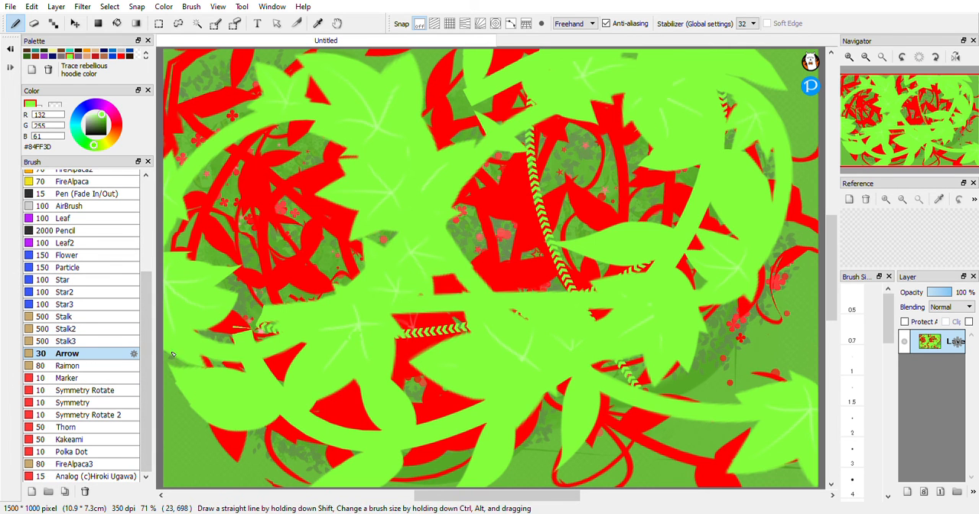
pyautogui.scroll(5, 140, 273)
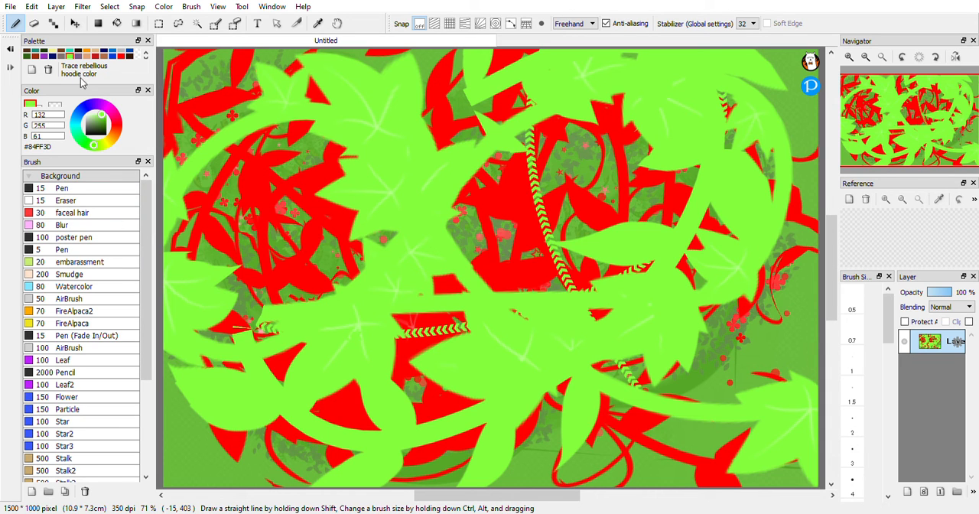
# Enlarge the palette area to show all its swatches and set the colour to light purple #DEBCFF.
pyautogui.moveTo(97, 124)
pyautogui.mouseDown()
pyautogui.moveTo(86, 135)
pyautogui.moveTo(113, 109)
pyautogui.moveTo(77, 143)
pyautogui.moveTo(105, 118)
pyautogui.moveTo(95, 114)
pyautogui.mouseUp()
pyautogui.moveTo(97, 146)
pyautogui.mouseDown()
pyautogui.moveTo(86, 101)
pyautogui.moveTo(81, 111)
pyautogui.moveTo(120, 107)
pyautogui.moveTo(117, 191)
pyautogui.moveTo(101, 208)
pyautogui.moveTo(123, 263)
pyautogui.moveTo(107, 286)
pyautogui.mouseUp()
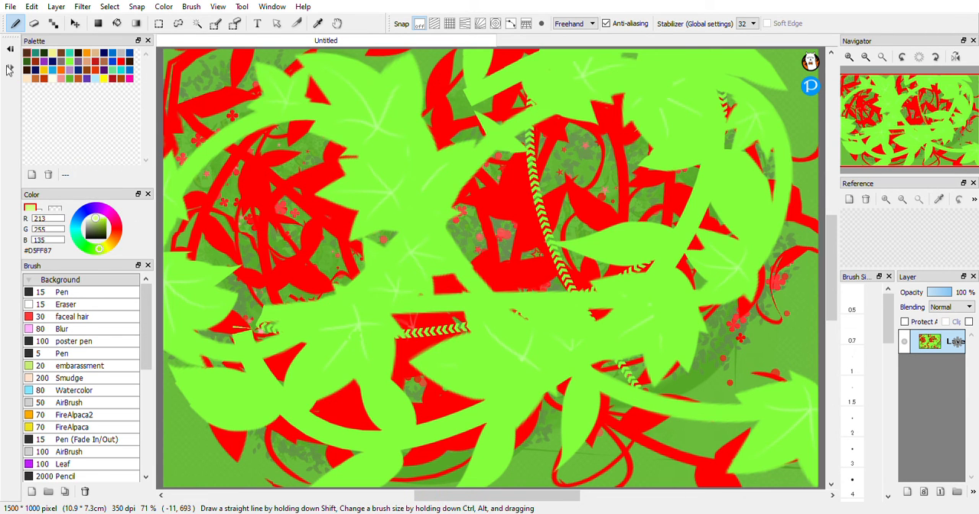
pyautogui.moveTo(99, 214); pyautogui.dragTo(99, 214)
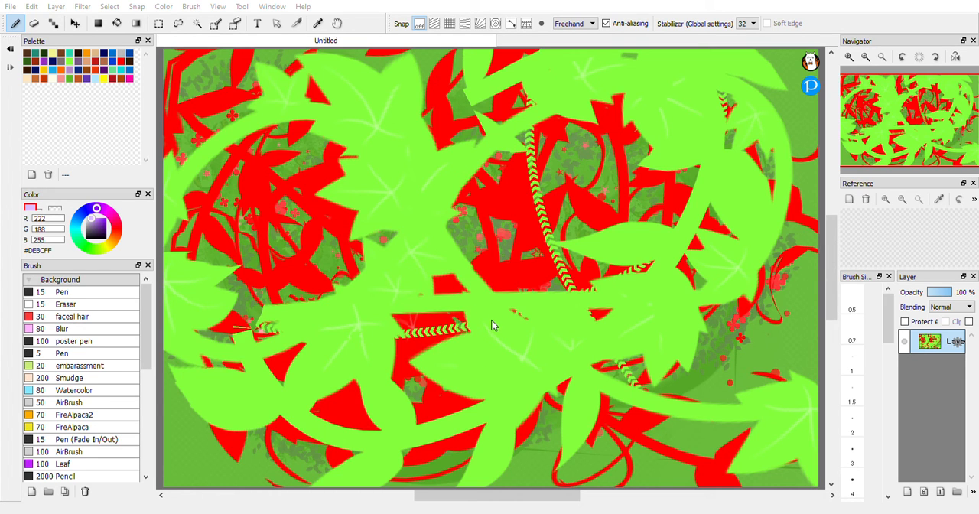
# Save the light purple as a palette swatch named torial and draw large looping arrow trails with it.
pyautogui.click(465, 329)
pyautogui.moveTo(547, 230)
pyautogui.mouseDown()
pyautogui.moveTo(321, 201)
pyautogui.moveTo(183, 223)
pyautogui.moveTo(596, 127)
pyautogui.mouseUp()
pyautogui.moveTo(529, 73)
pyautogui.mouseDown()
pyautogui.moveTo(392, 180)
pyautogui.moveTo(437, 349)
pyautogui.moveTo(305, 346)
pyautogui.moveTo(264, 245)
pyautogui.mouseUp()
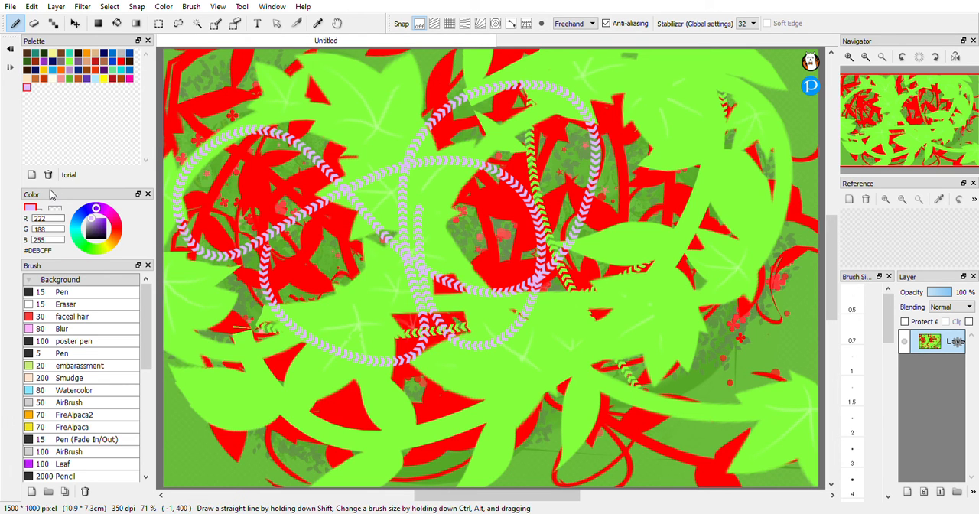
# Delete the torial swatch from the palette and set the colour to black #000000.
pyautogui.click(51, 179)
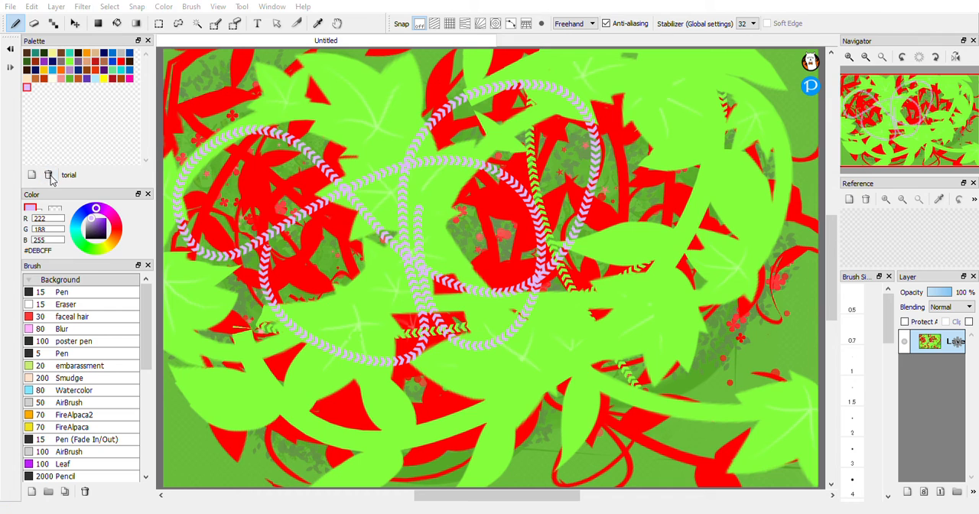
pyautogui.click(475, 276)
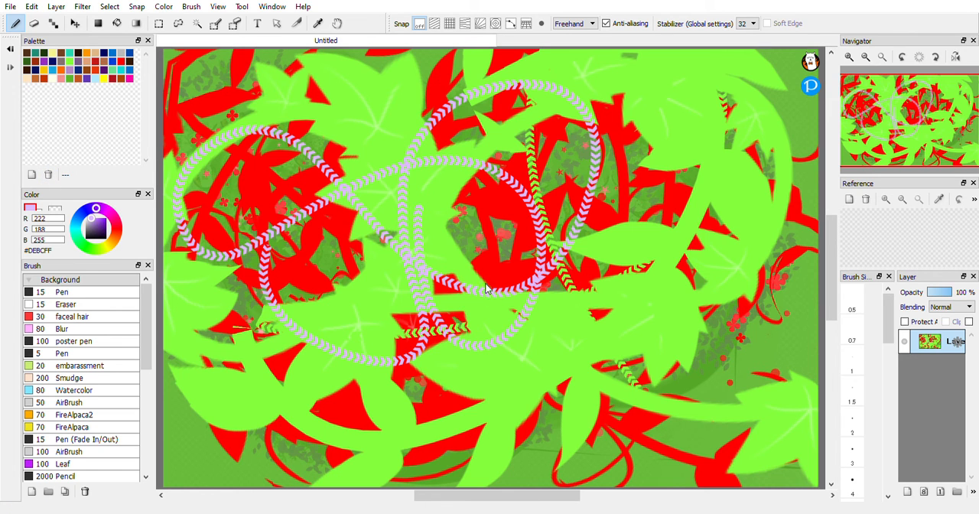
pyautogui.moveTo(106, 227); pyautogui.dragTo(67, 258)
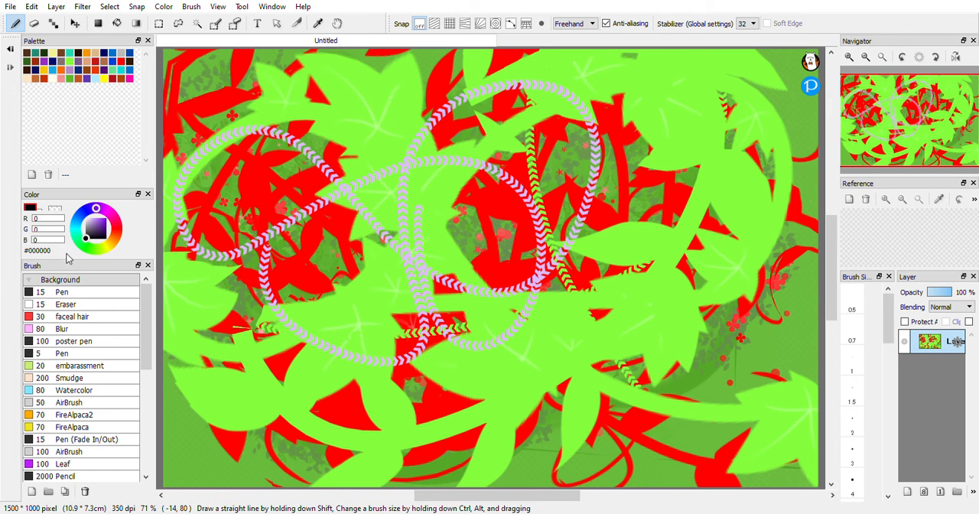
# Draw an arrow trail in the palette's yellow #FFFB00 and long curving ones in green #5EB72C.
pyautogui.click(104, 78)
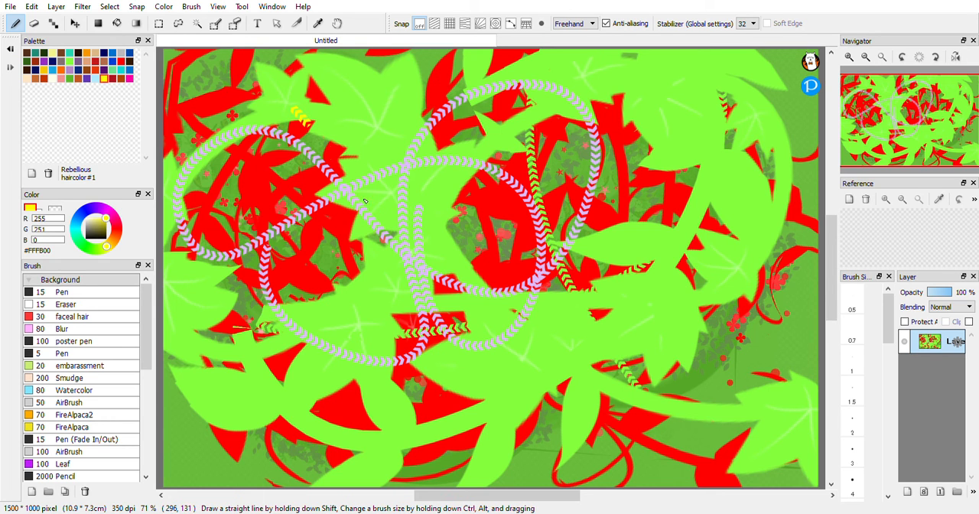
pyautogui.moveTo(365, 201); pyautogui.dragTo(398, 356)
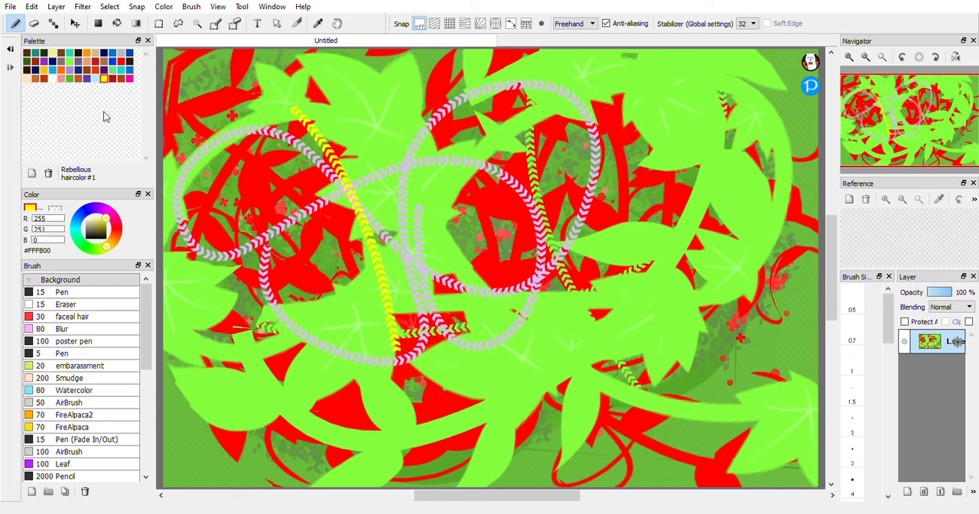
pyautogui.click(70, 78)
pyautogui.moveTo(323, 219)
pyautogui.mouseDown()
pyautogui.moveTo(410, 286)
pyautogui.moveTo(643, 304)
pyautogui.moveTo(616, 165)
pyautogui.moveTo(484, 325)
pyautogui.moveTo(248, 270)
pyautogui.moveTo(467, 244)
pyautogui.moveTo(742, 52)
pyautogui.mouseUp()
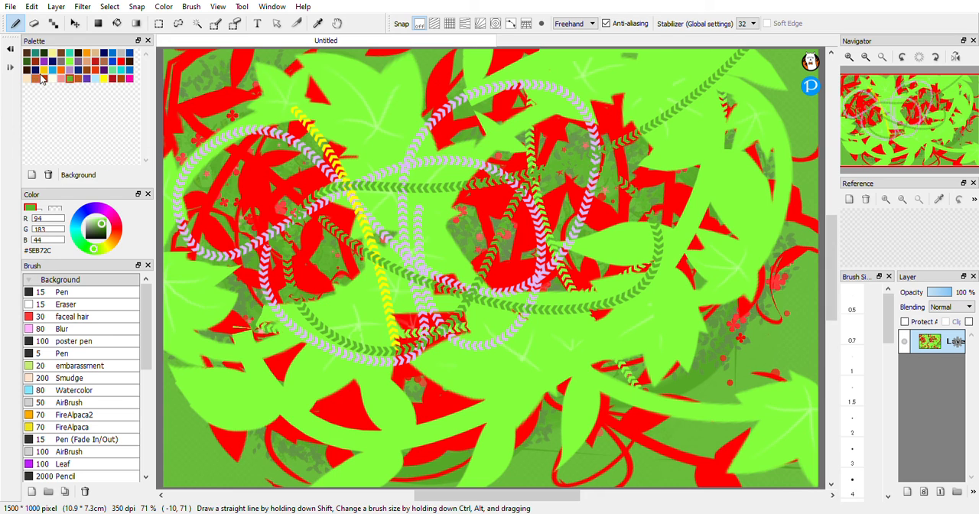
# Draw large looping arrow trails in the palette's brown #AC4600 and in the Ginger colour #C25921.
pyautogui.click(121, 79)
pyautogui.moveTo(277, 160)
pyautogui.mouseDown()
pyautogui.moveTo(344, 233)
pyautogui.moveTo(432, 126)
pyautogui.moveTo(696, 97)
pyautogui.moveTo(212, 237)
pyautogui.moveTo(612, 232)
pyautogui.moveTo(339, 162)
pyautogui.mouseUp()
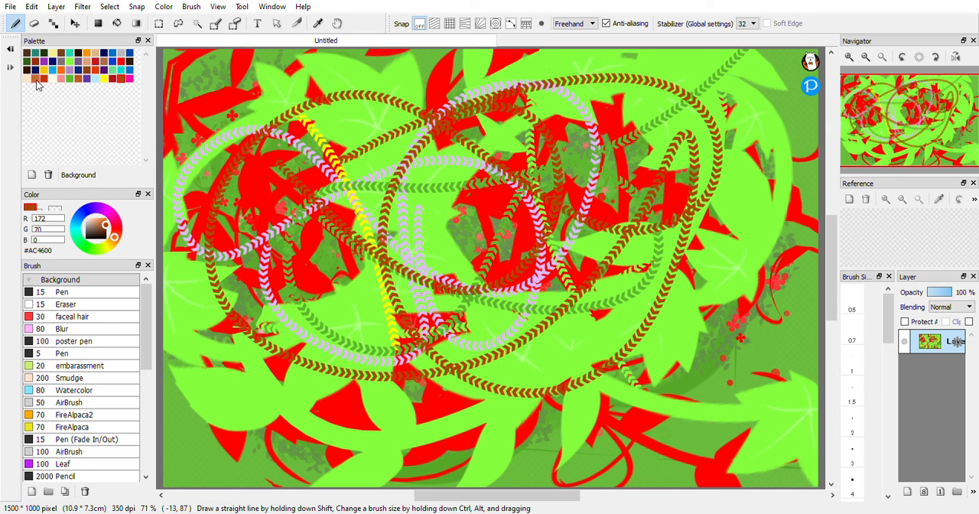
pyautogui.click(78, 81)
pyautogui.moveTo(289, 177)
pyautogui.mouseDown()
pyautogui.moveTo(467, 318)
pyautogui.moveTo(648, 143)
pyautogui.moveTo(620, 50)
pyautogui.moveTo(742, 122)
pyautogui.moveTo(792, 286)
pyautogui.moveTo(650, 372)
pyautogui.moveTo(541, 372)
pyautogui.moveTo(346, 320)
pyautogui.moveTo(233, 350)
pyautogui.moveTo(365, 461)
pyautogui.moveTo(581, 335)
pyautogui.moveTo(311, 251)
pyautogui.moveTo(208, 288)
pyautogui.moveTo(201, 80)
pyautogui.moveTo(455, 62)
pyautogui.moveTo(492, 45)
pyautogui.mouseUp()
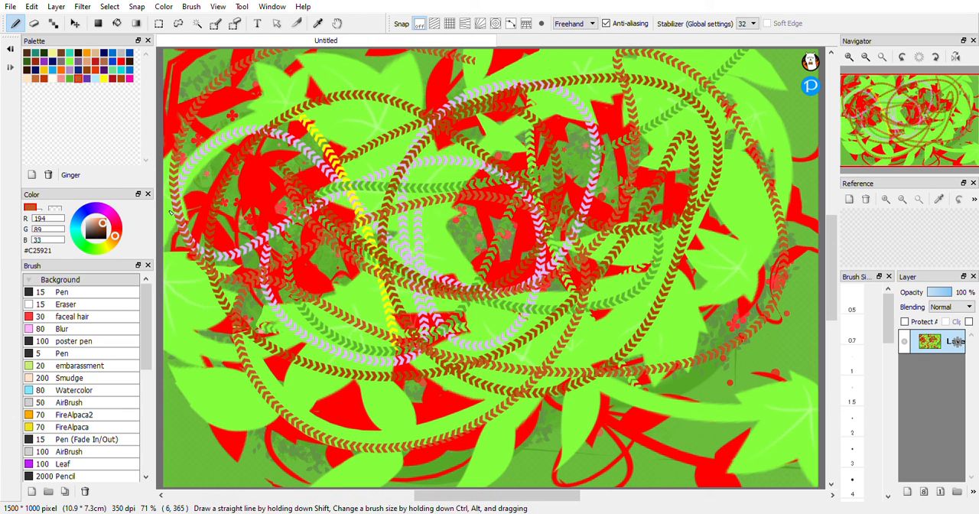
# Switch to the Eraser tool and look over the available tool and window commands.
pyautogui.click(244, 9)
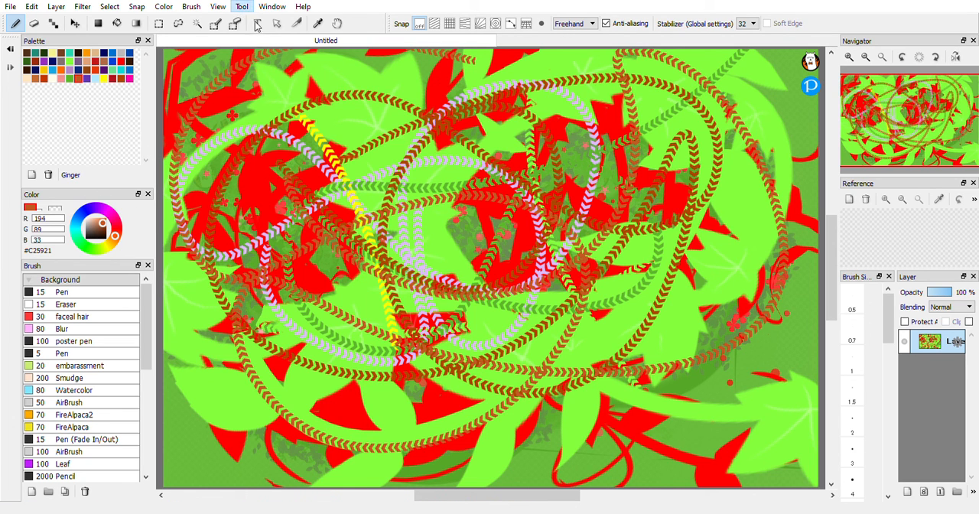
pyautogui.click(272, 45)
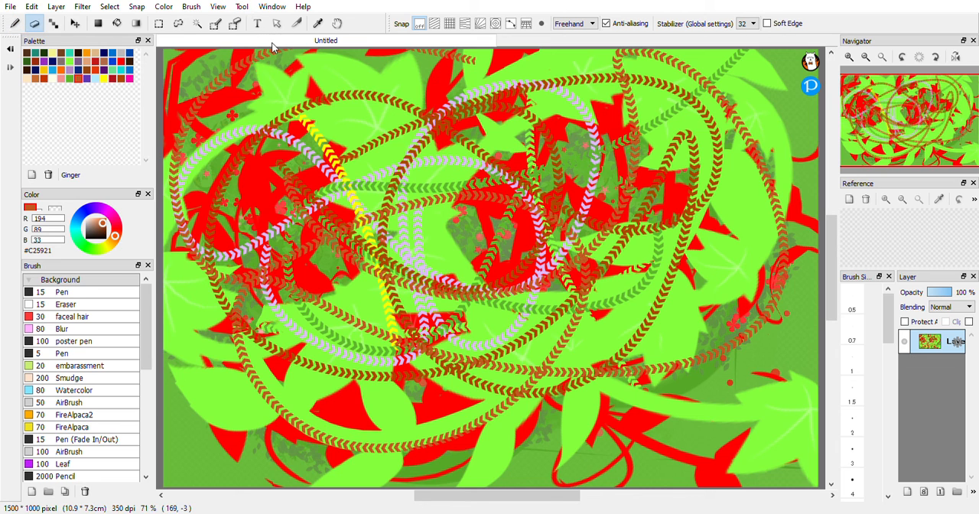
pyautogui.click(242, 7)
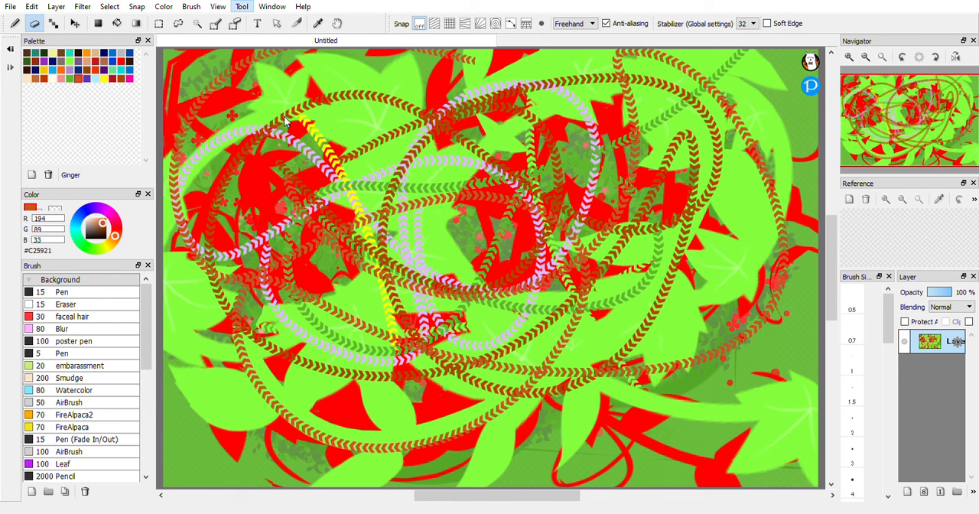
pyautogui.moveTo(272, 11)
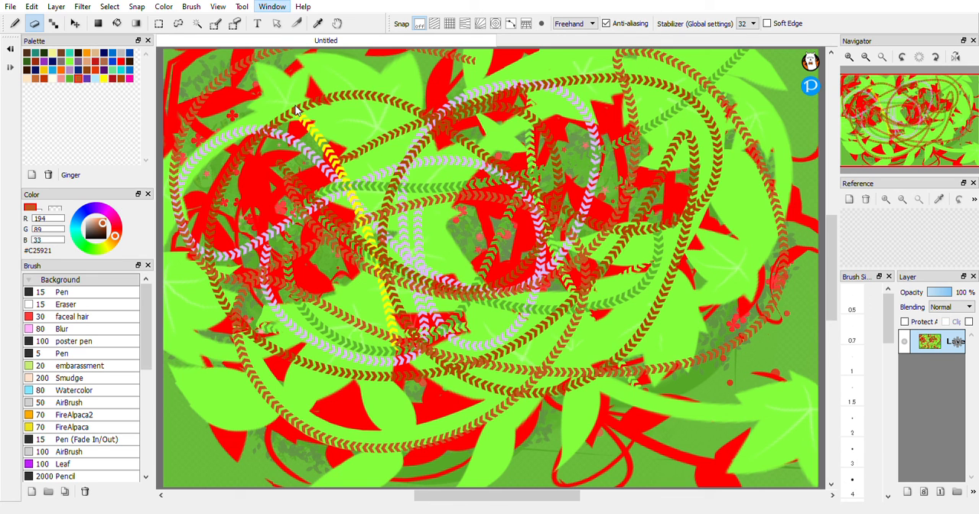
pyautogui.click(438, 256)
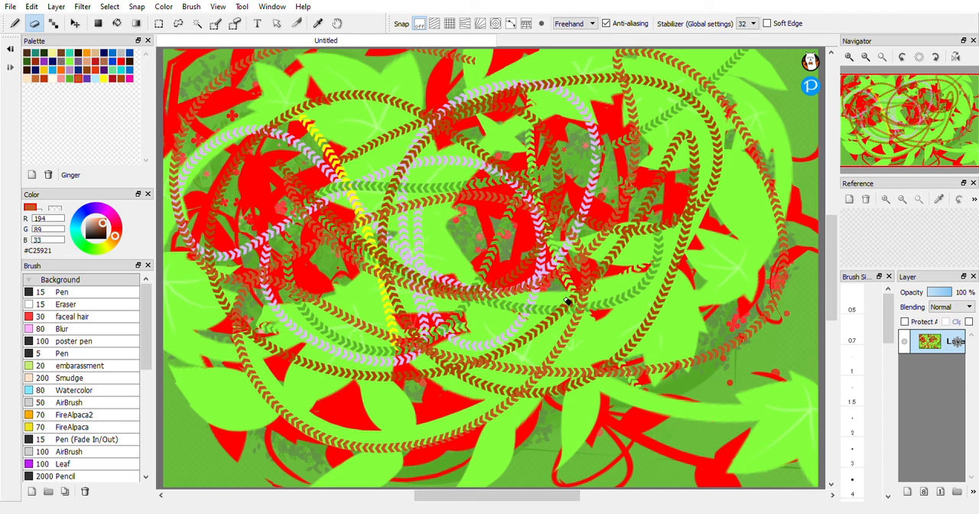